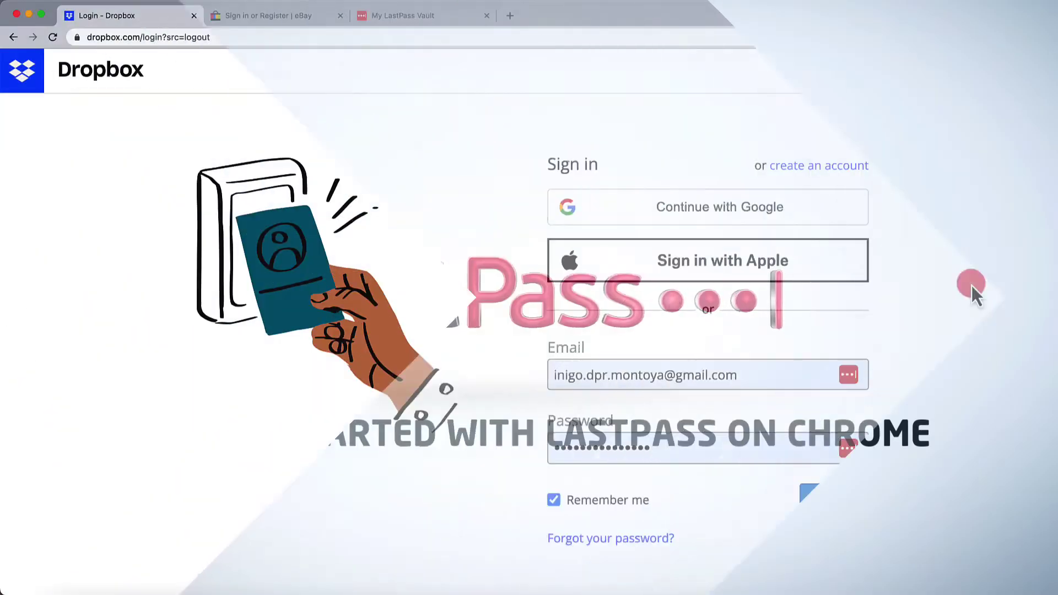
# - Sign in to Dropbox and save its login to the LastPass vault
pyautogui.click(830, 499)
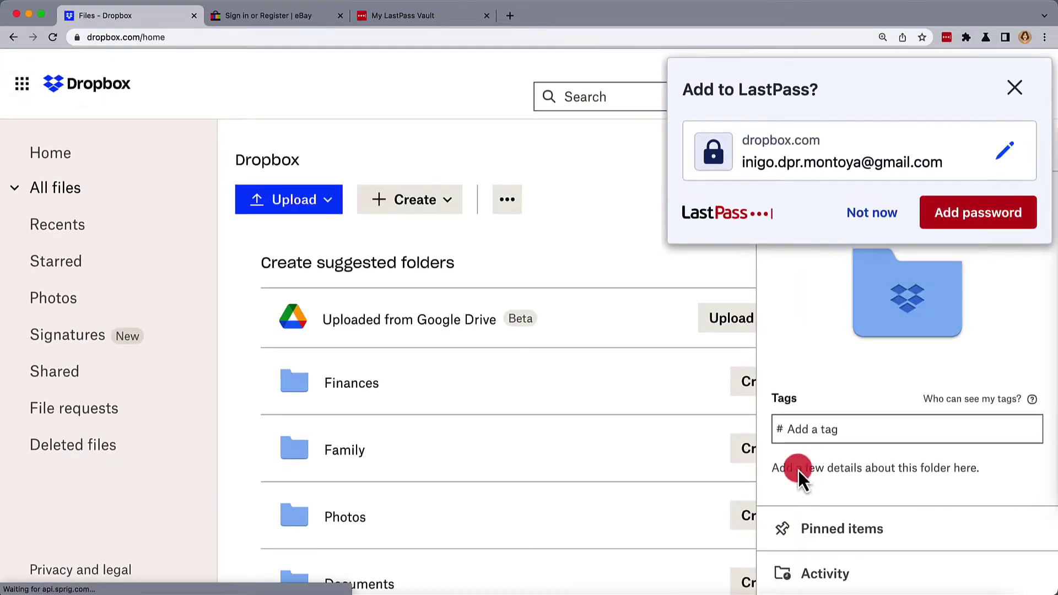
pyautogui.click(967, 216)
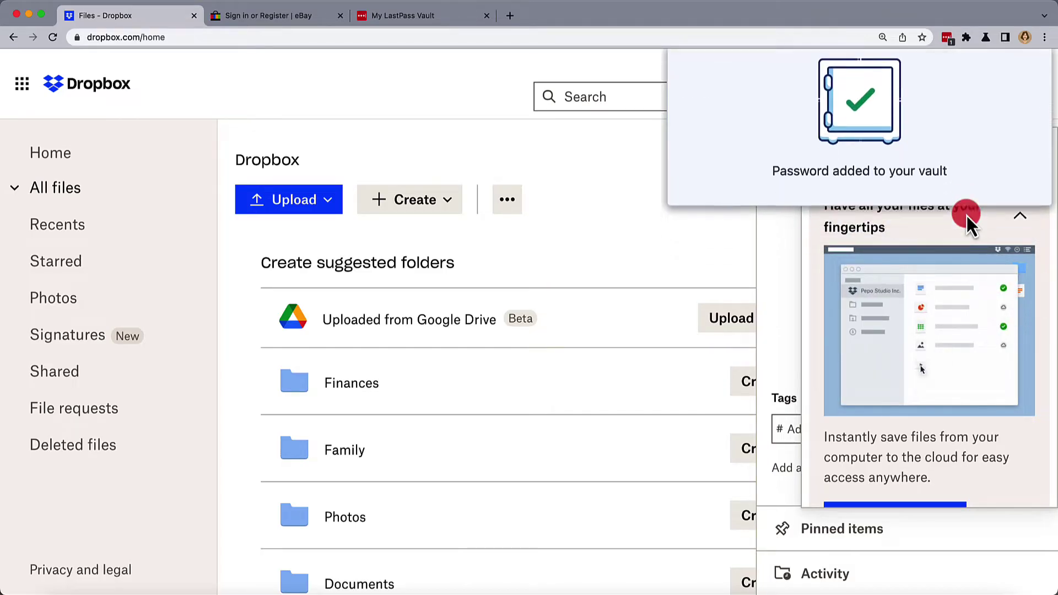
pyautogui.click(305, 17)
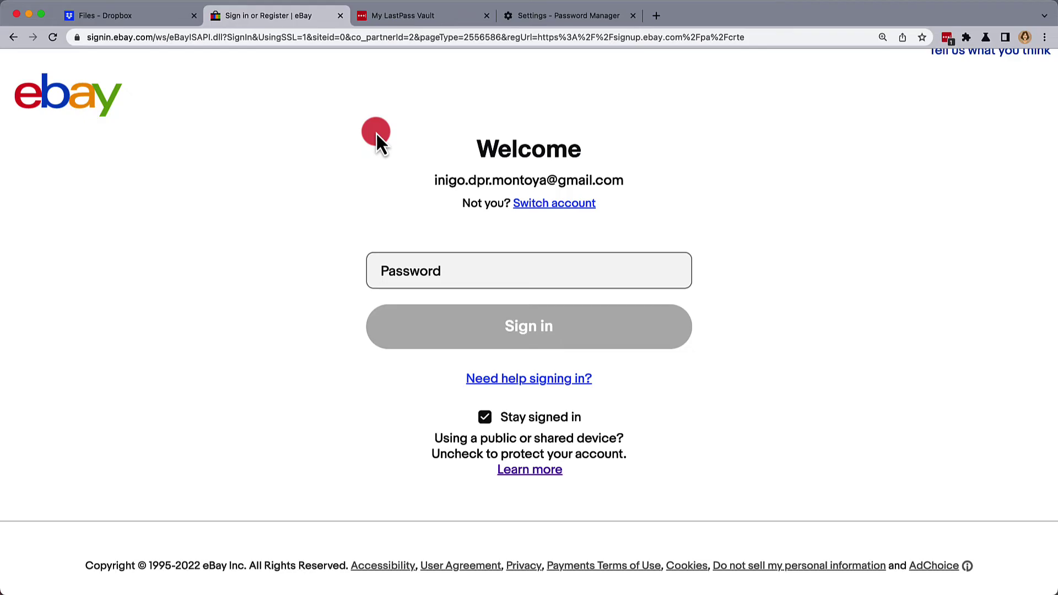
# - Autofill the eBay password from the saved login and show LastPass's More options
pyautogui.click(412, 259)
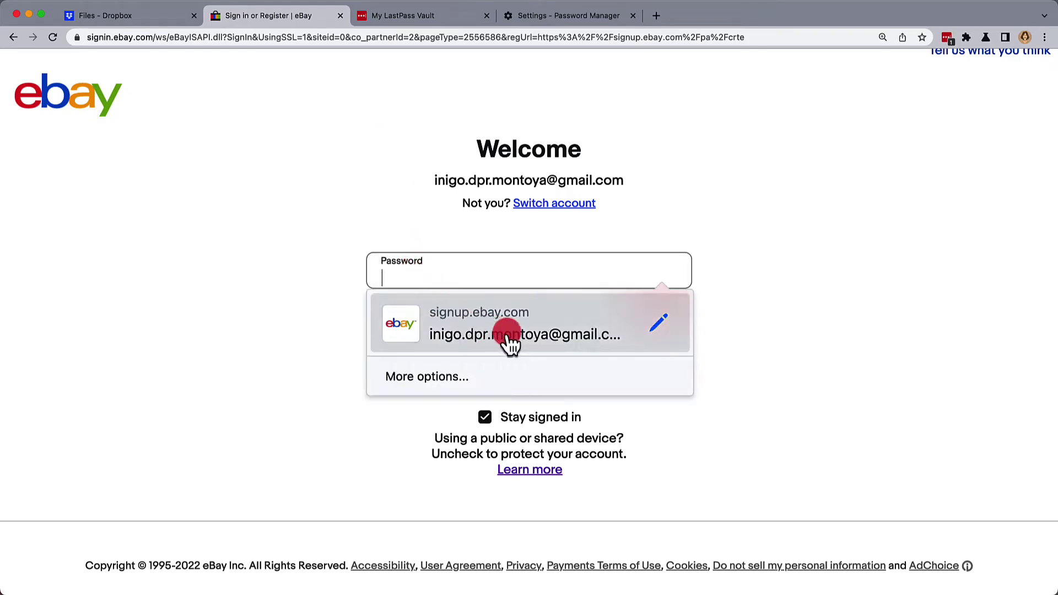
pyautogui.click(510, 342)
pyautogui.click(503, 278)
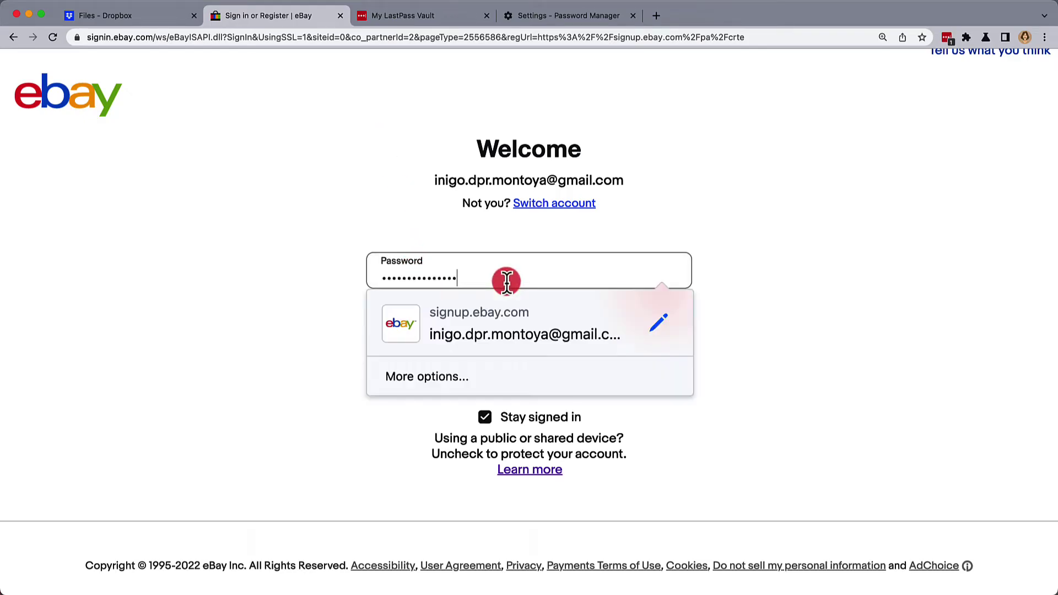
pyautogui.click(513, 391)
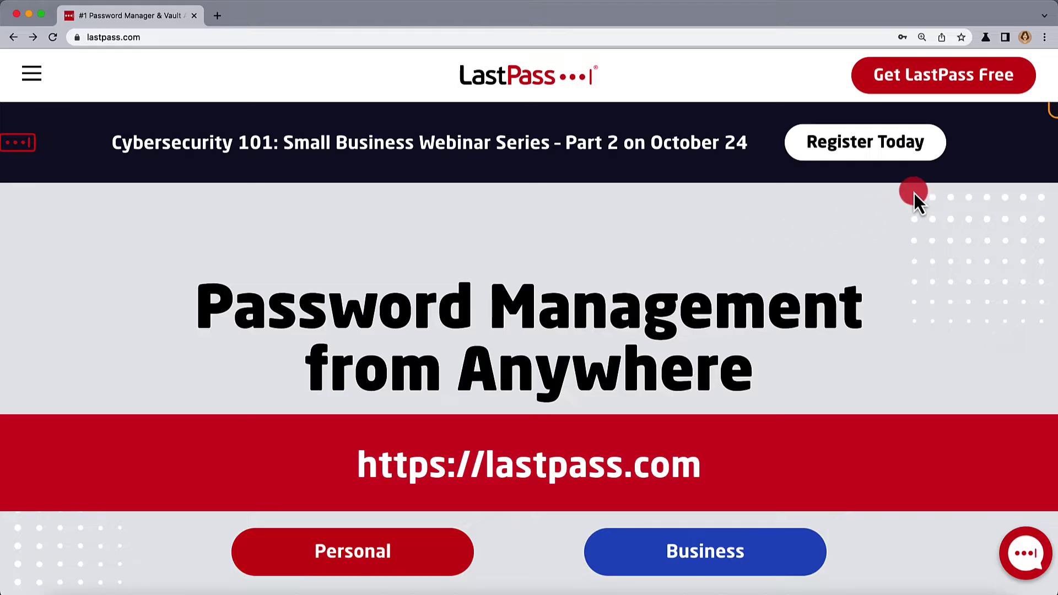
# - Sign up for a free LastPass account with an email, a confirmed master password and a reminder
pyautogui.click(933, 93)
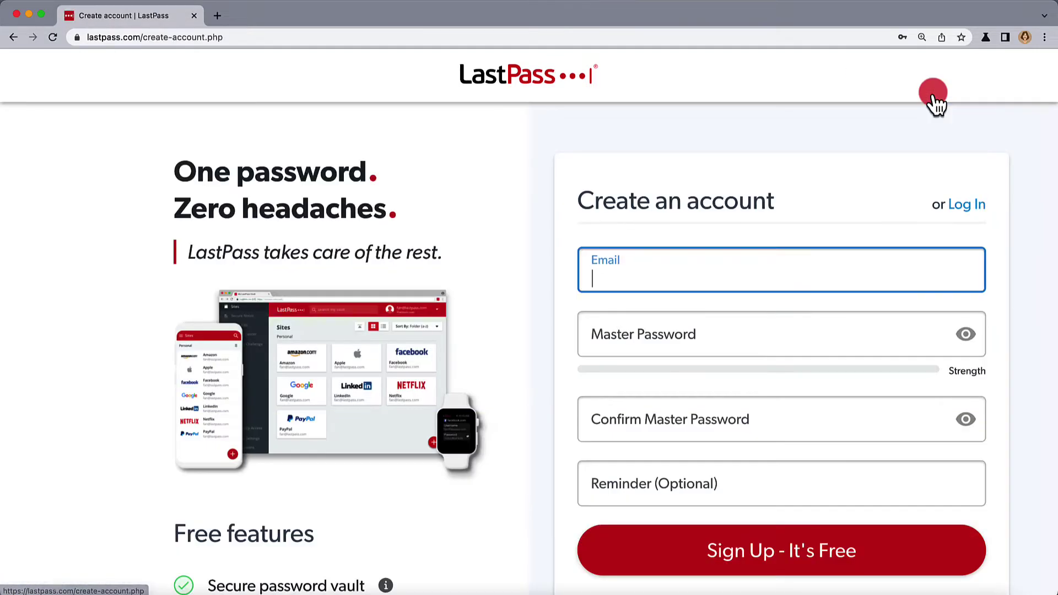
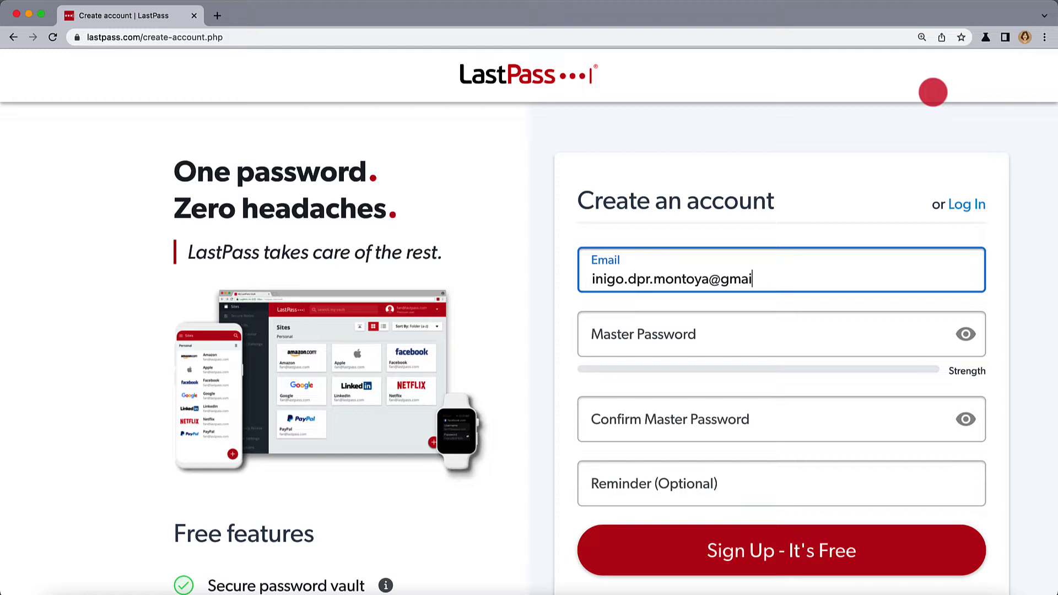
pyautogui.click(594, 330)
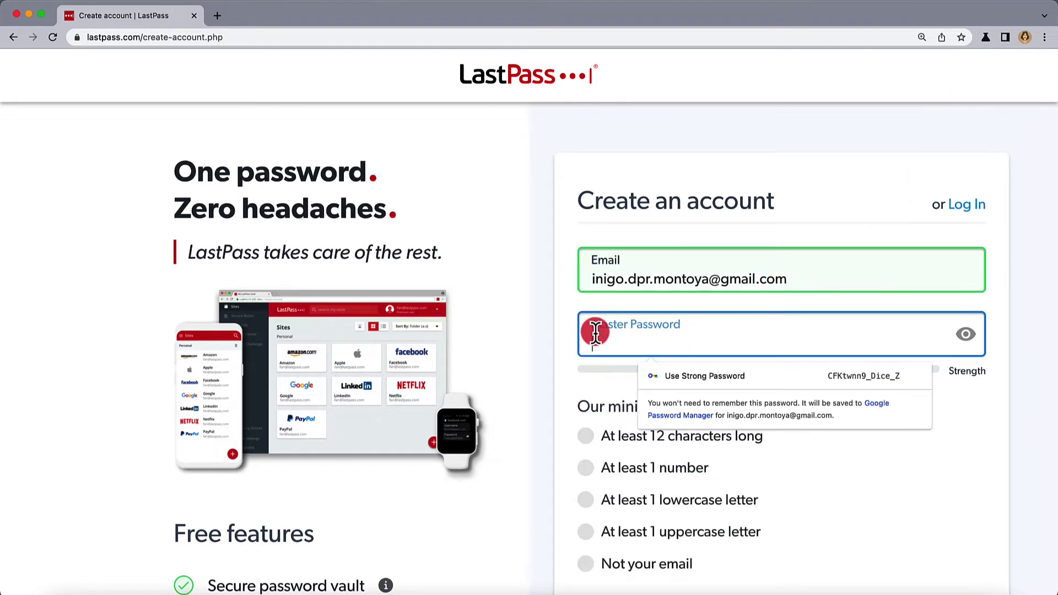
pyautogui.scroll(-5, 595, 331)
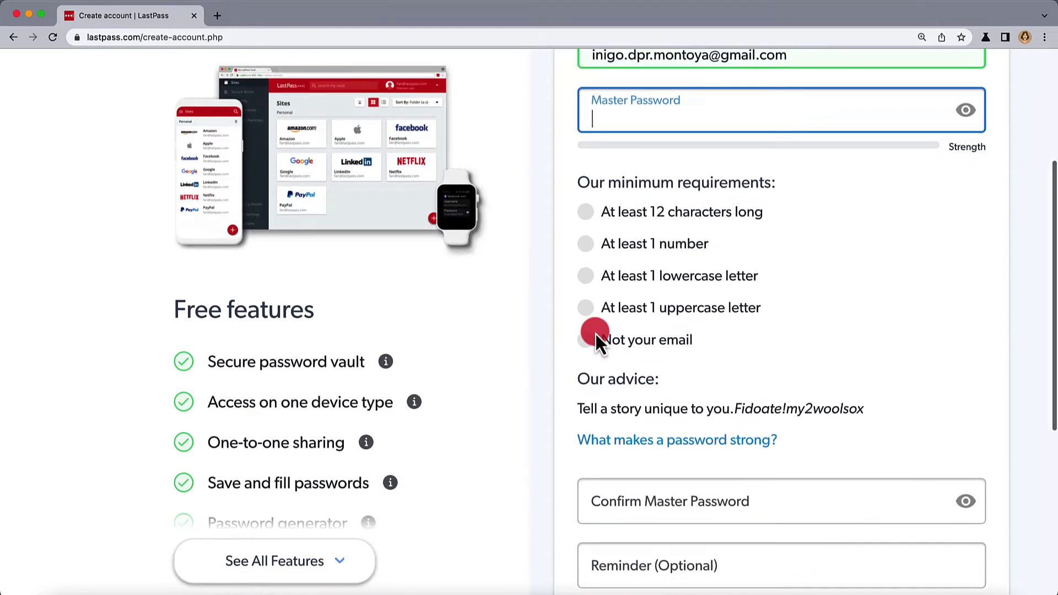
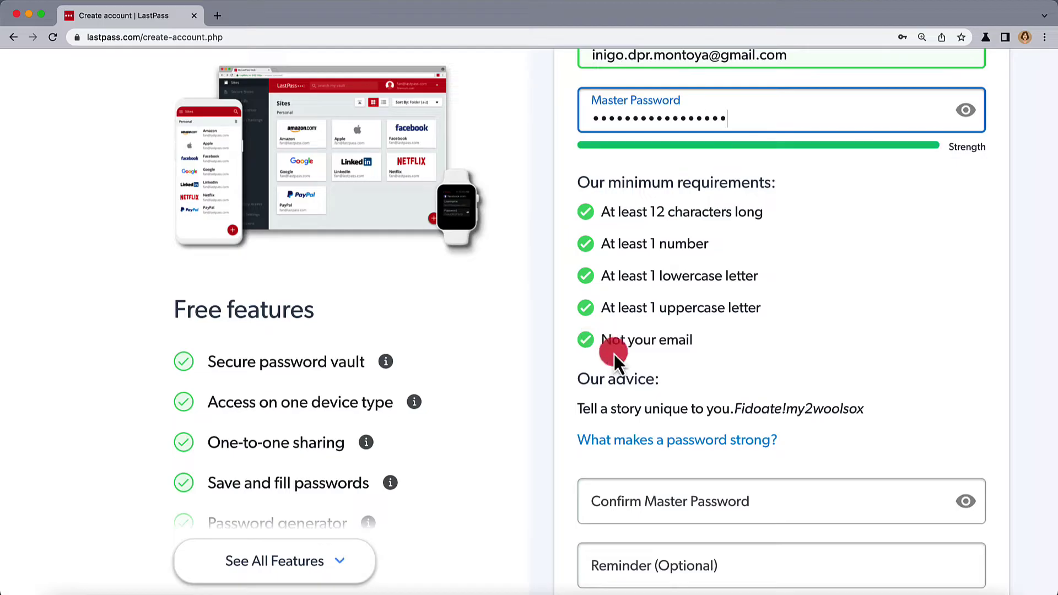
pyautogui.click(613, 505)
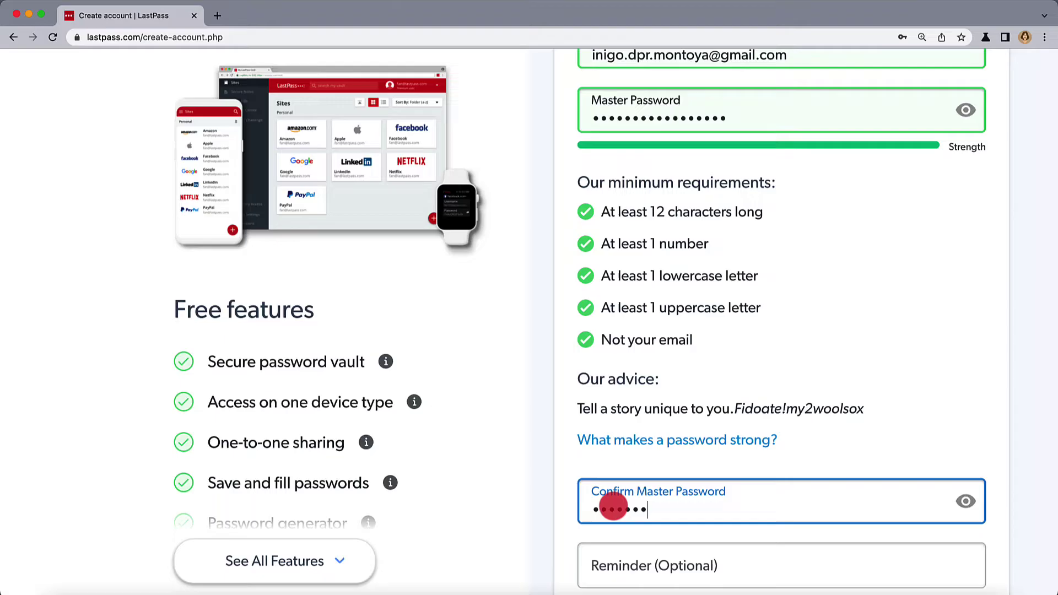
pyautogui.scroll(-5, 611, 507)
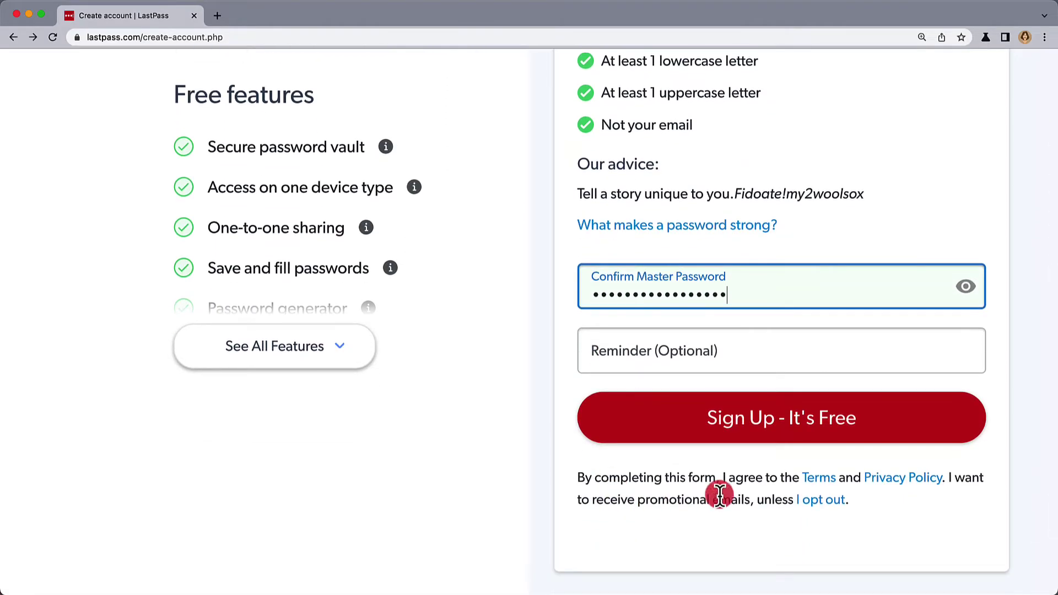
pyautogui.click(684, 346)
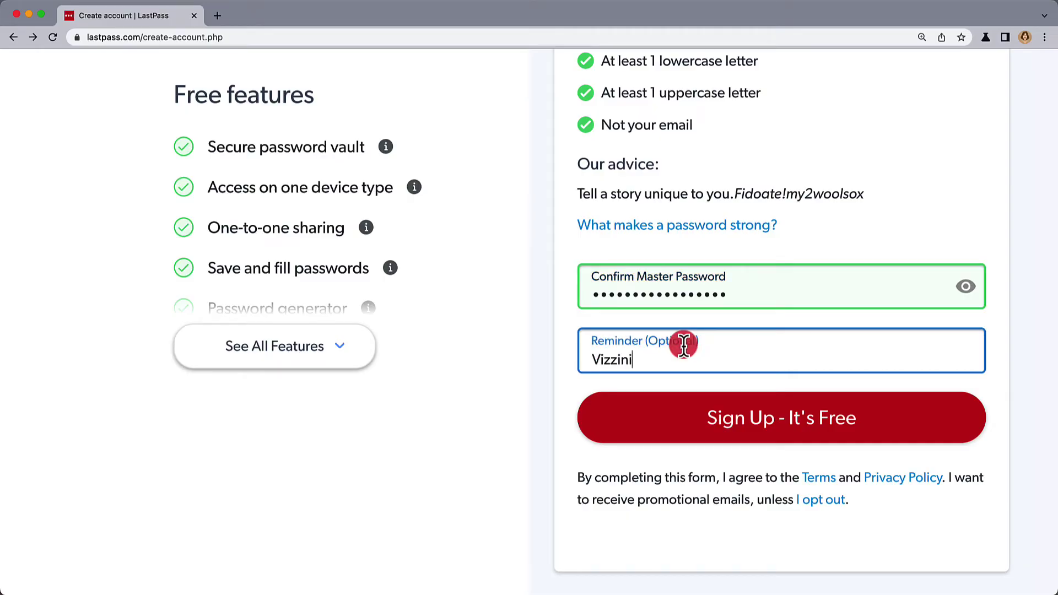
pyautogui.click(767, 418)
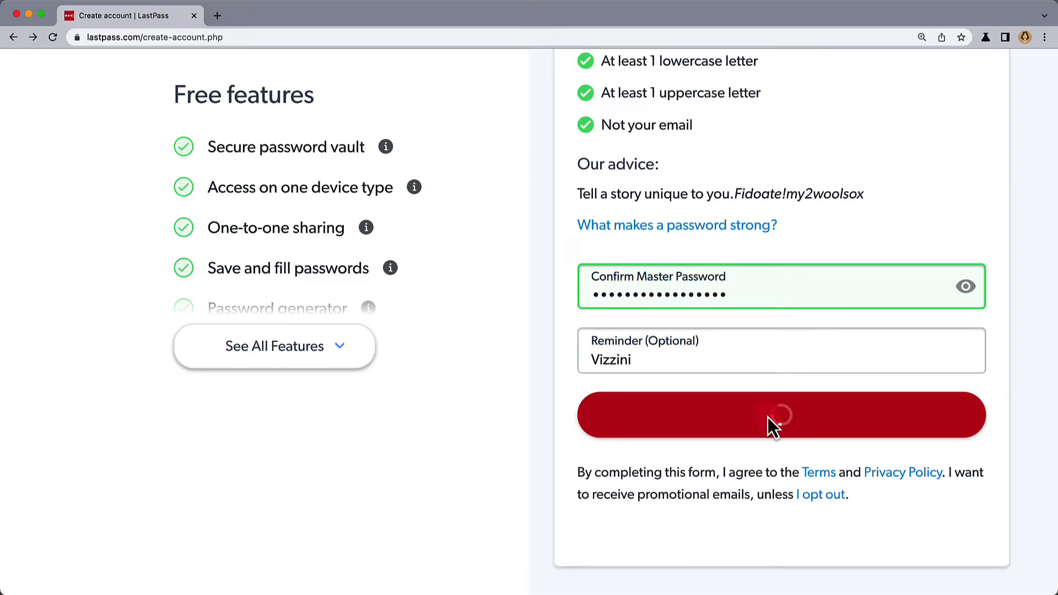
# - Start the LastPass extension install and open the Chrome Web Store from Chrome's Extensions page
pyautogui.scroll(-4, 768, 421)
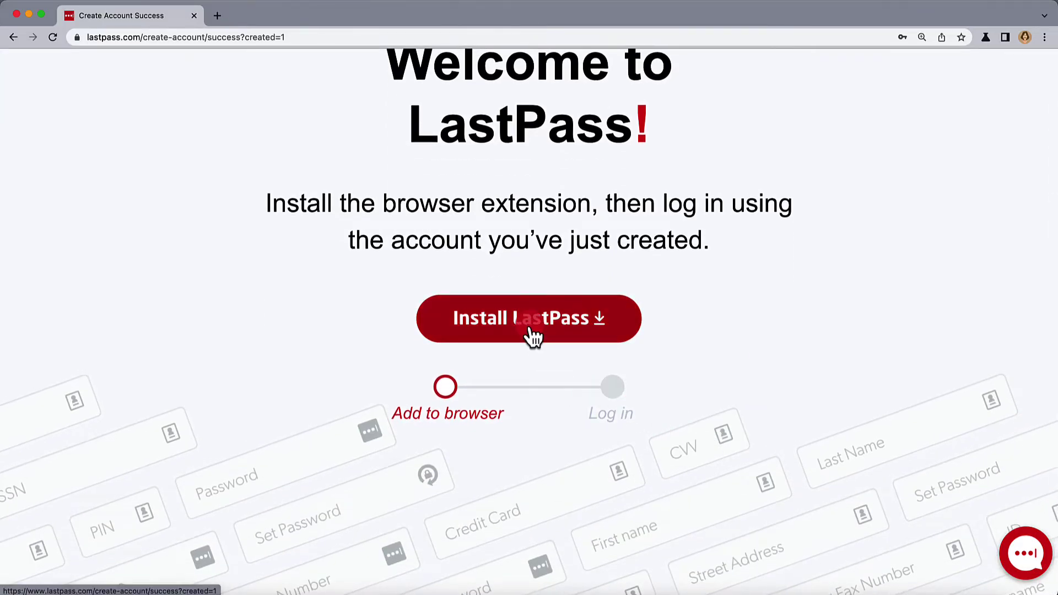
pyautogui.click(531, 333)
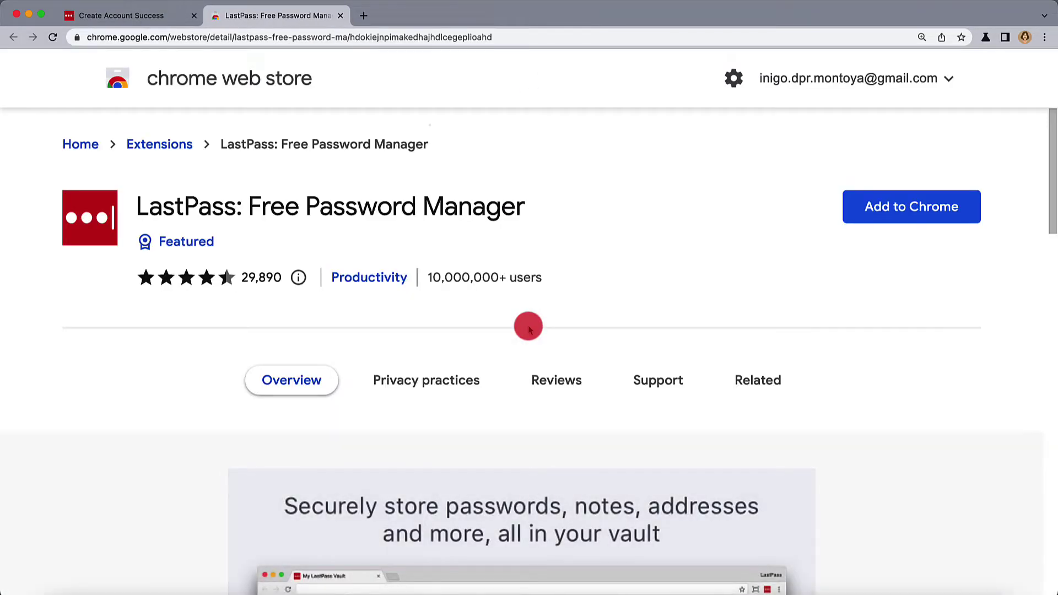
pyautogui.click(1045, 39)
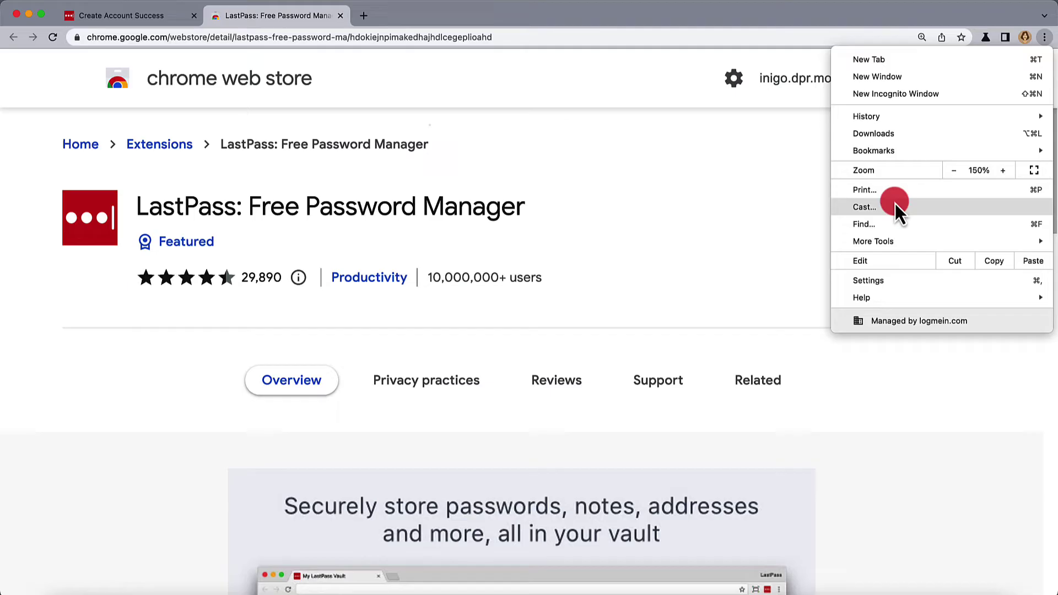
pyautogui.moveTo(890, 241)
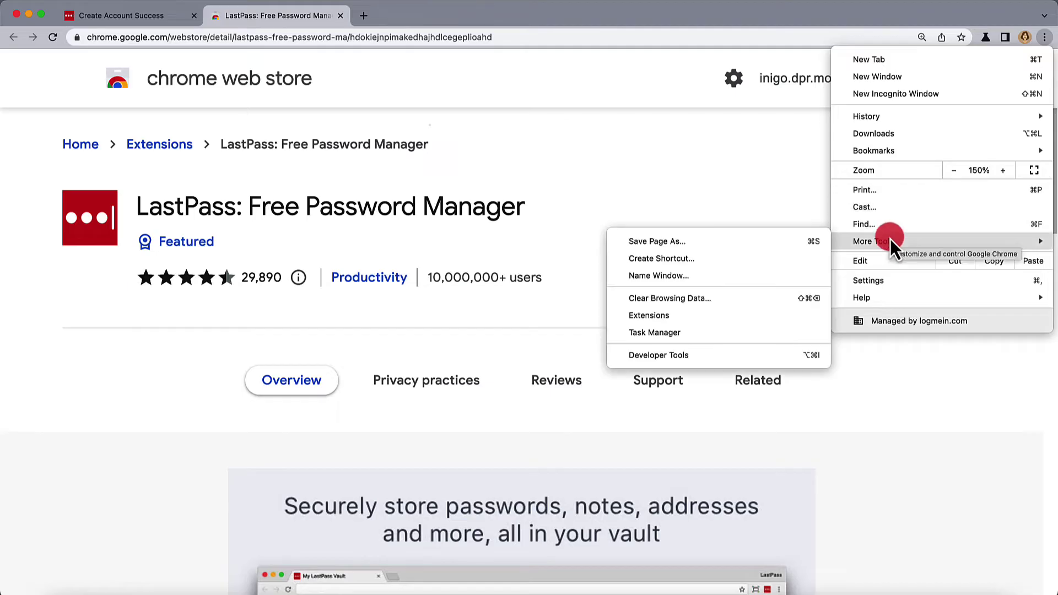
pyautogui.click(762, 315)
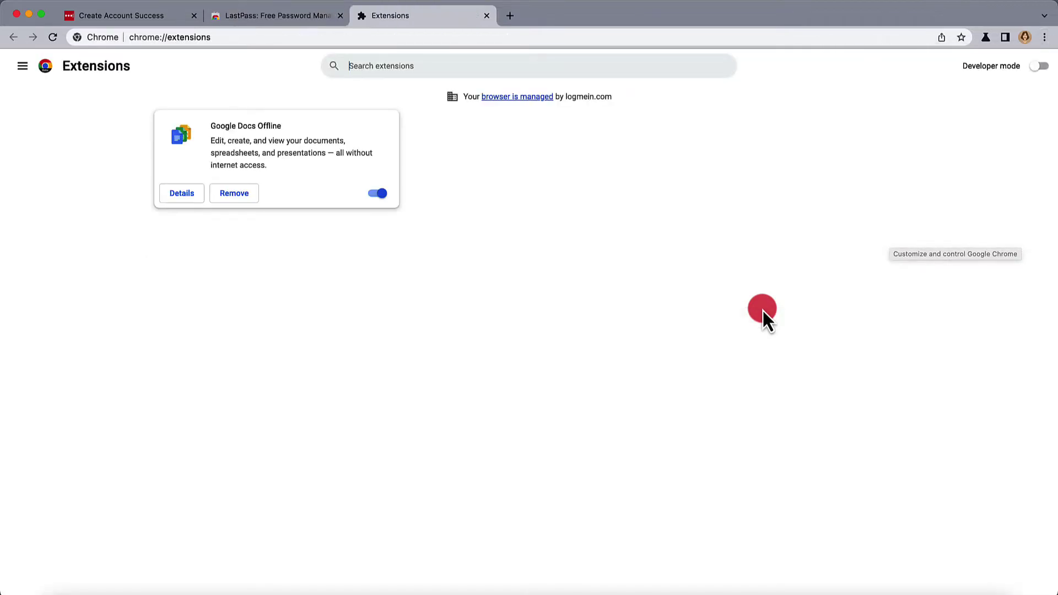
pyautogui.click(20, 75)
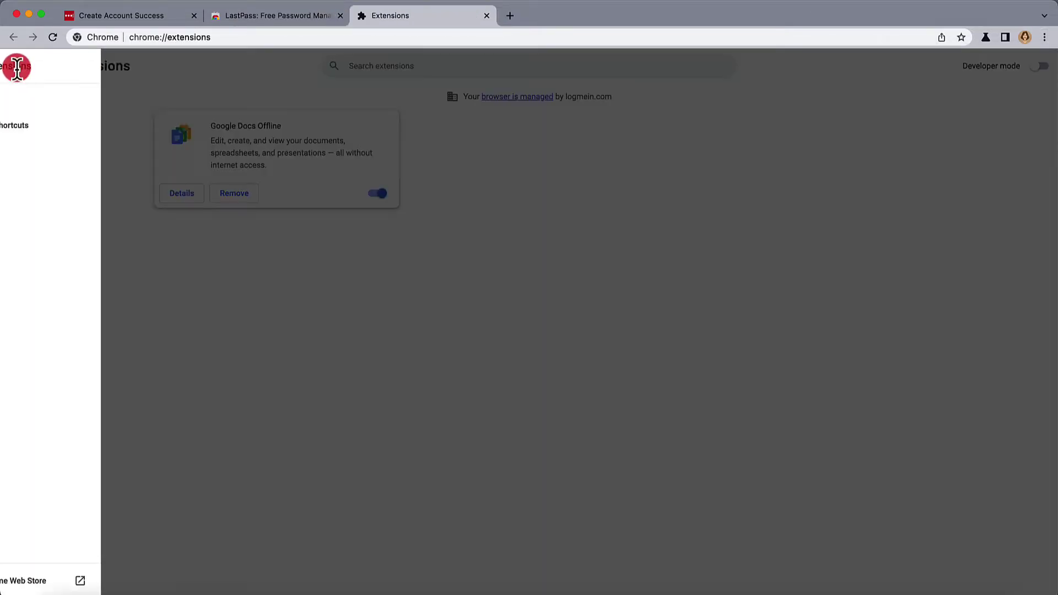
pyautogui.click(37, 588)
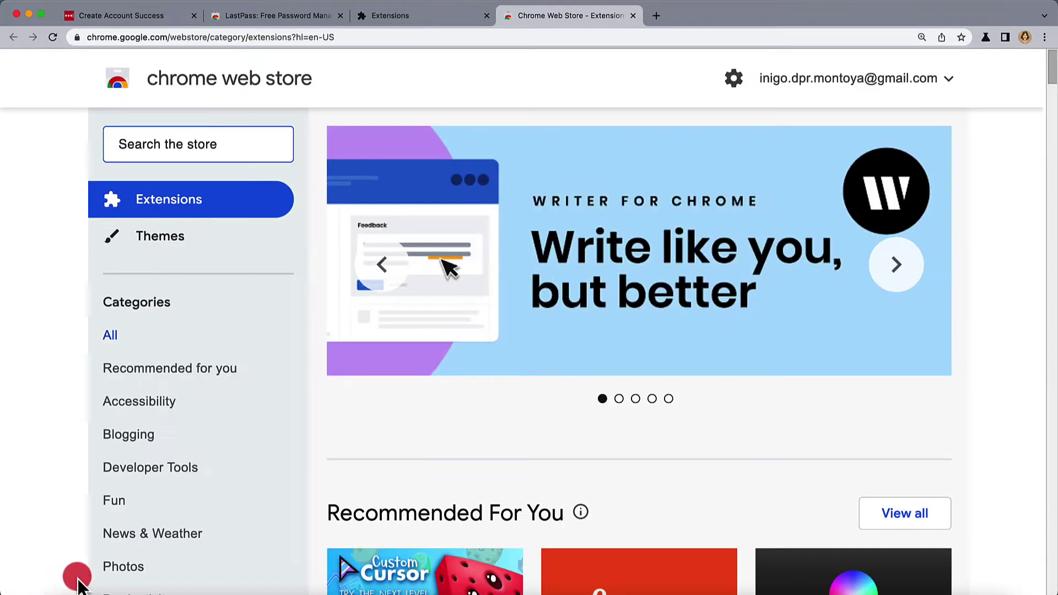
# - Search the store for 'lastpass' and add LastPass: Free Password Manager to Chrome
pyautogui.click(238, 145)
pyautogui.write('lastpass')
pyautogui.press('Return')
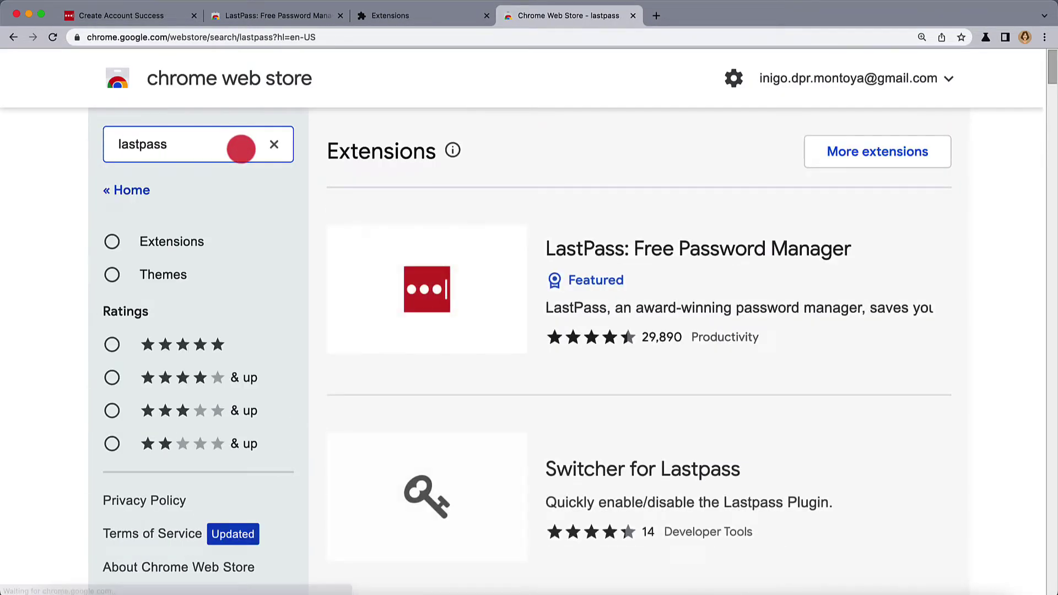
pyautogui.click(437, 298)
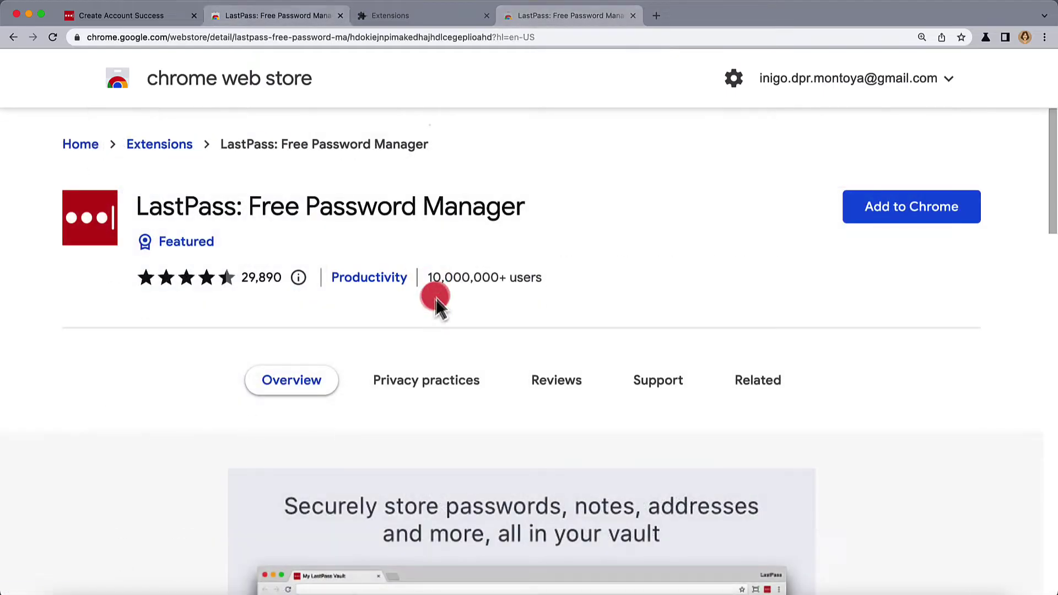
pyautogui.click(899, 218)
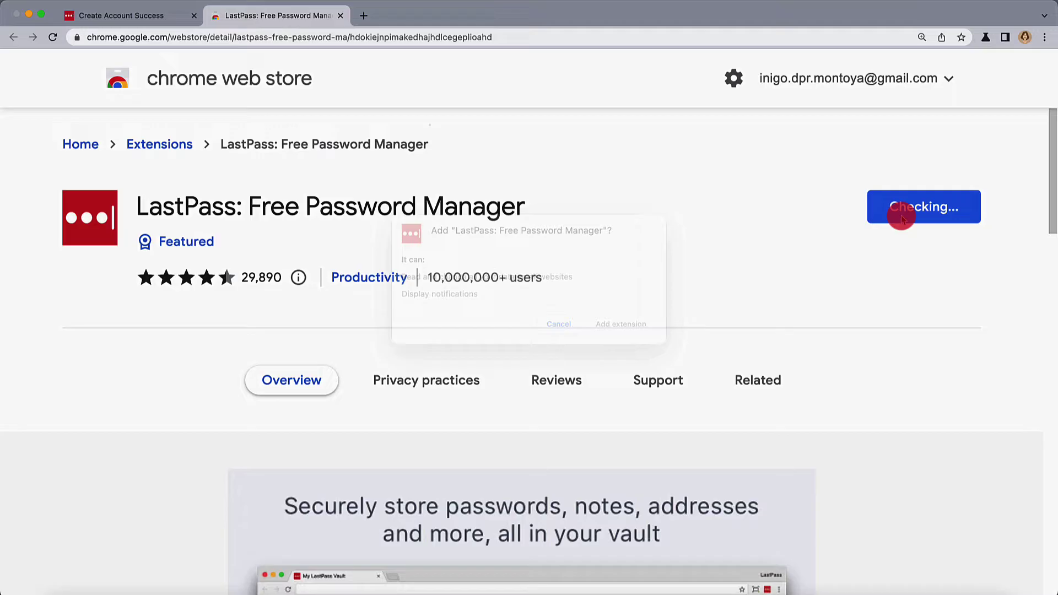
pyautogui.click(614, 346)
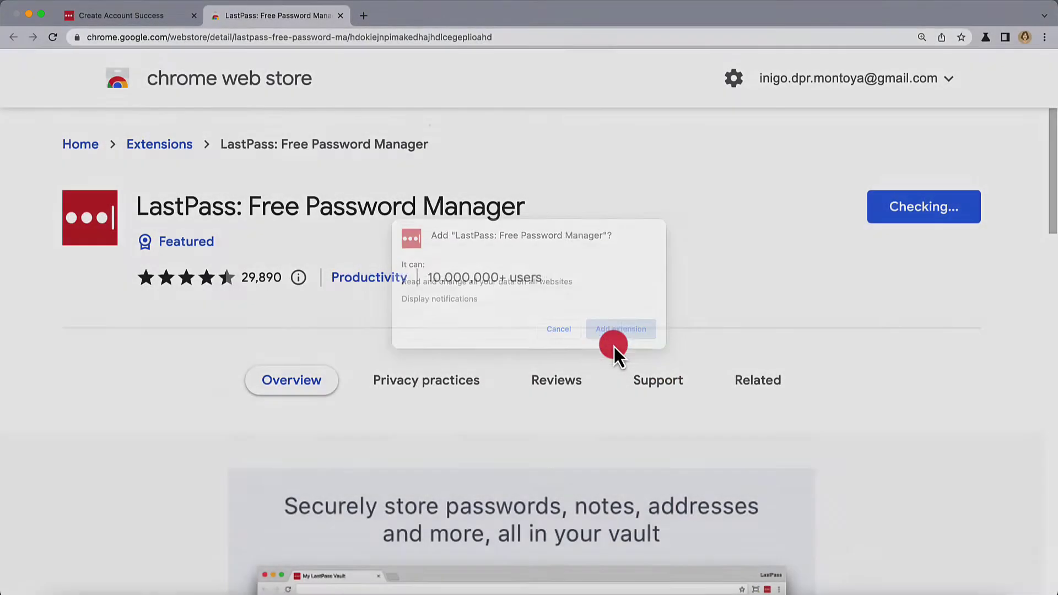
pyautogui.press('super+w')
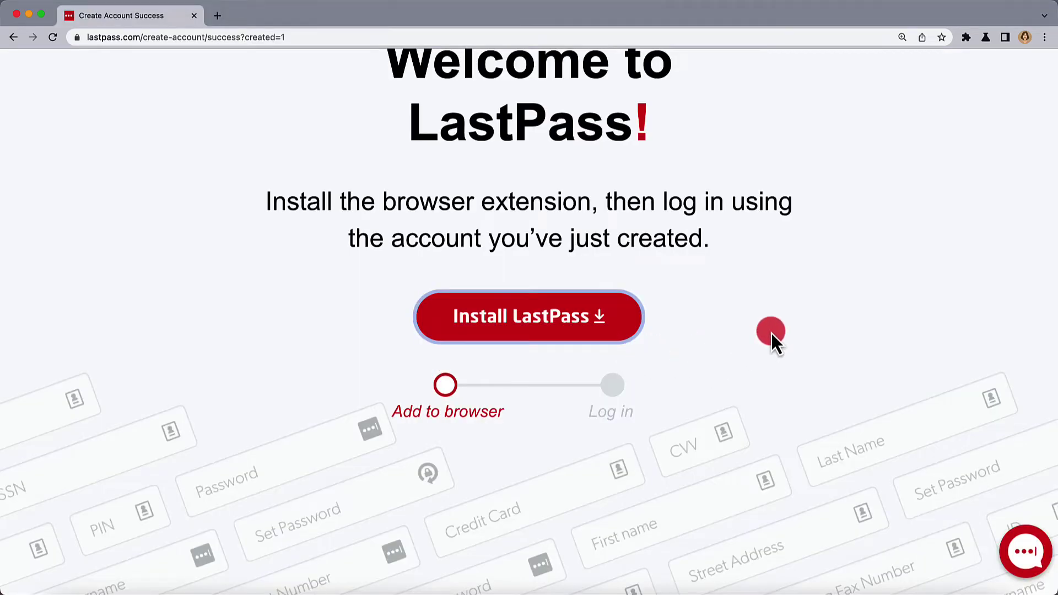
# - Turn off Offer to save passwords and Auto Sign-in in Chrome's Password Manager settings
pyautogui.click(1045, 39)
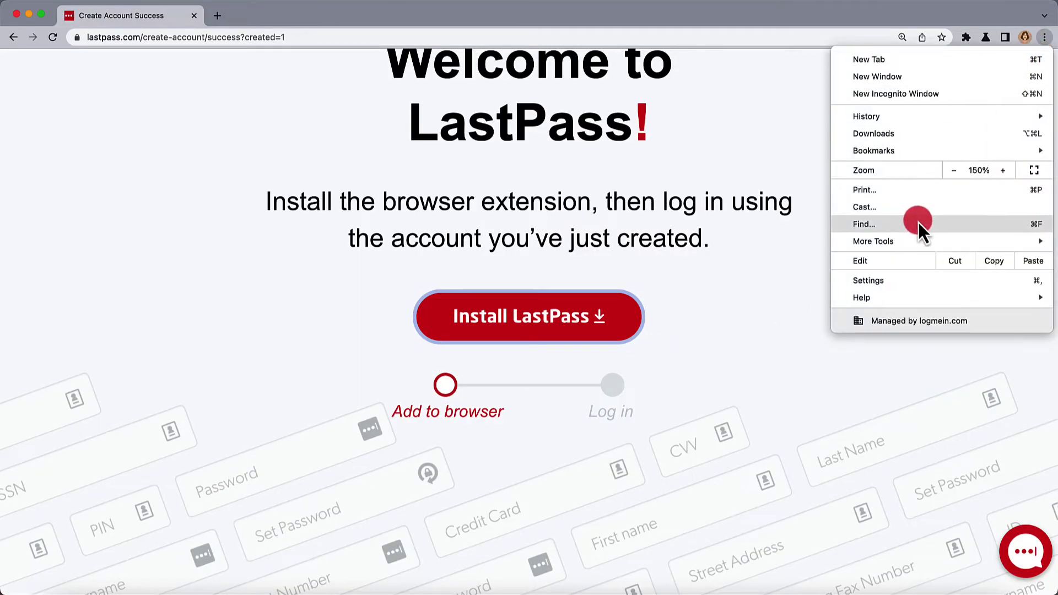
pyautogui.click(911, 279)
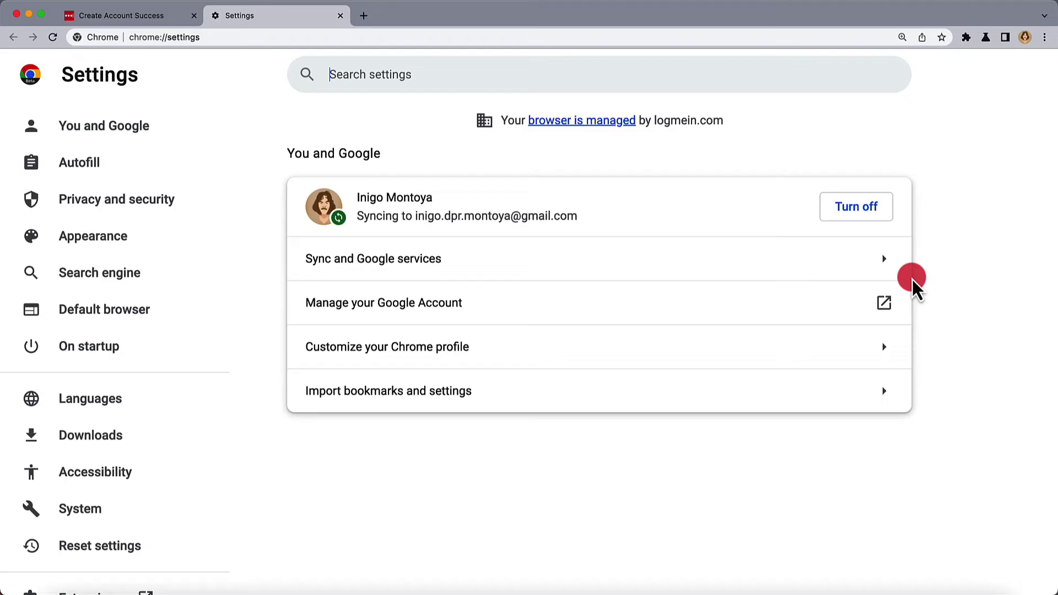
pyautogui.click(218, 165)
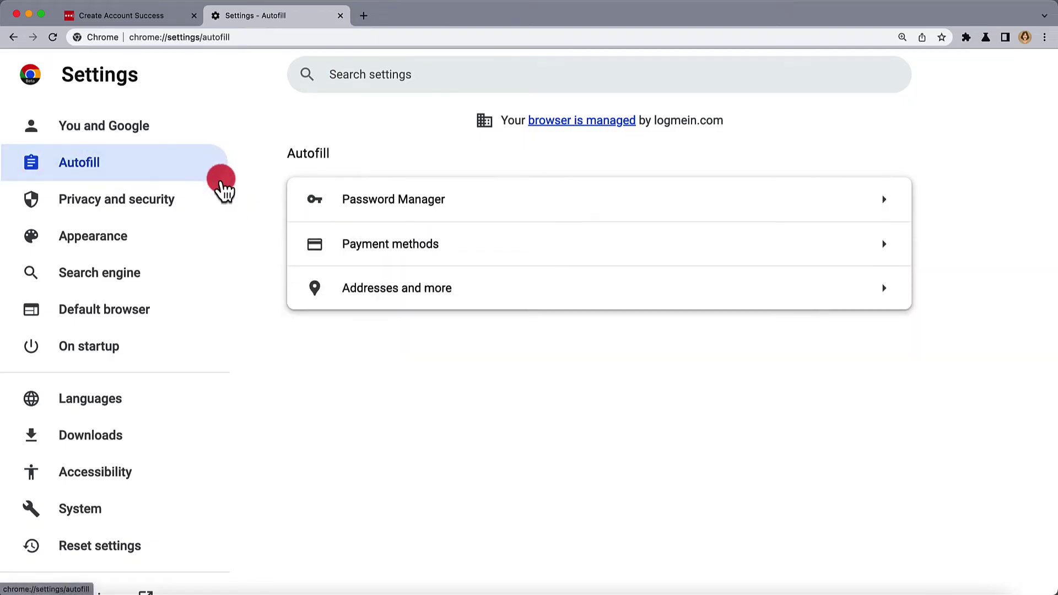
pyautogui.click(540, 213)
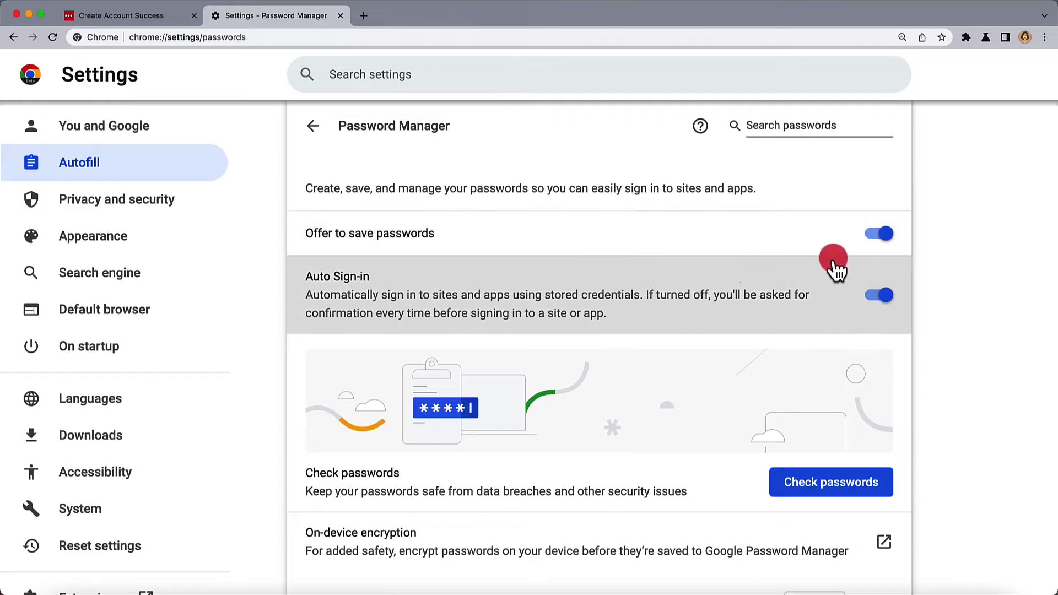
pyautogui.click(876, 236)
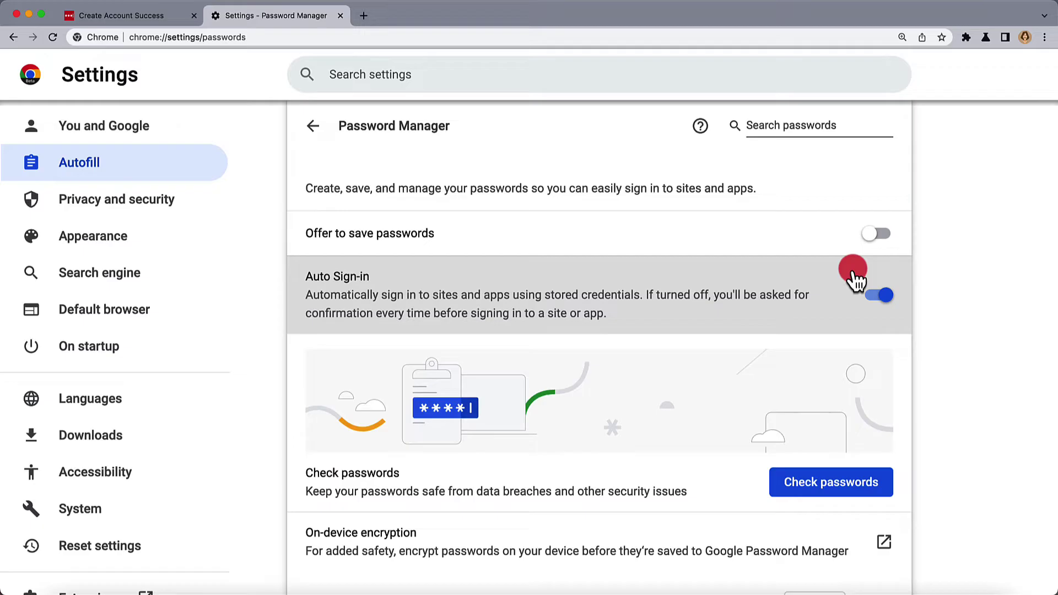
pyautogui.click(870, 304)
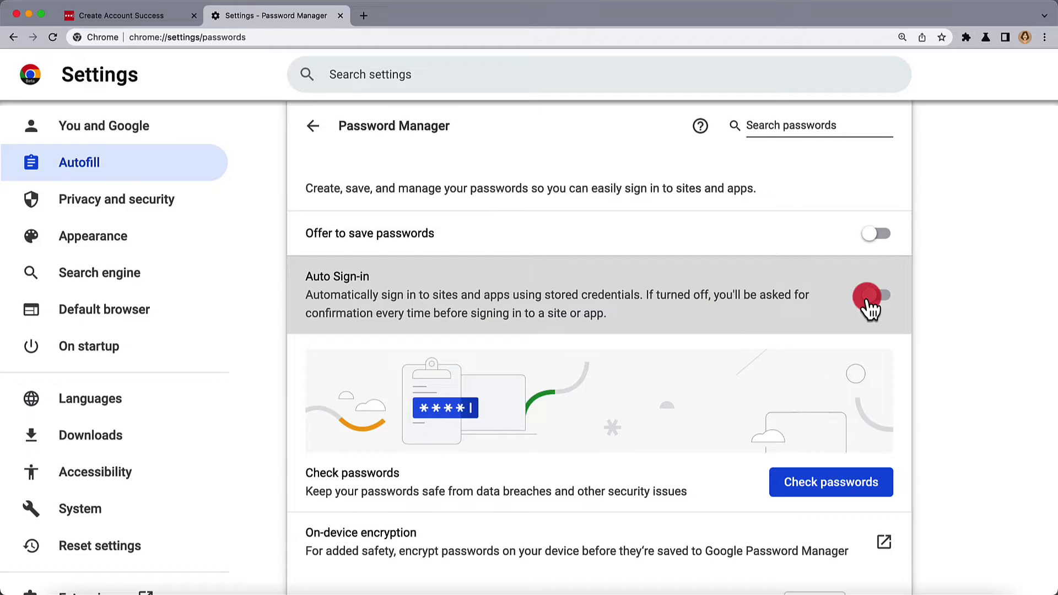
# - Export Chrome's saved passwords to a Chrome Passwords file in Documents
pyautogui.scroll(-8, 868, 303)
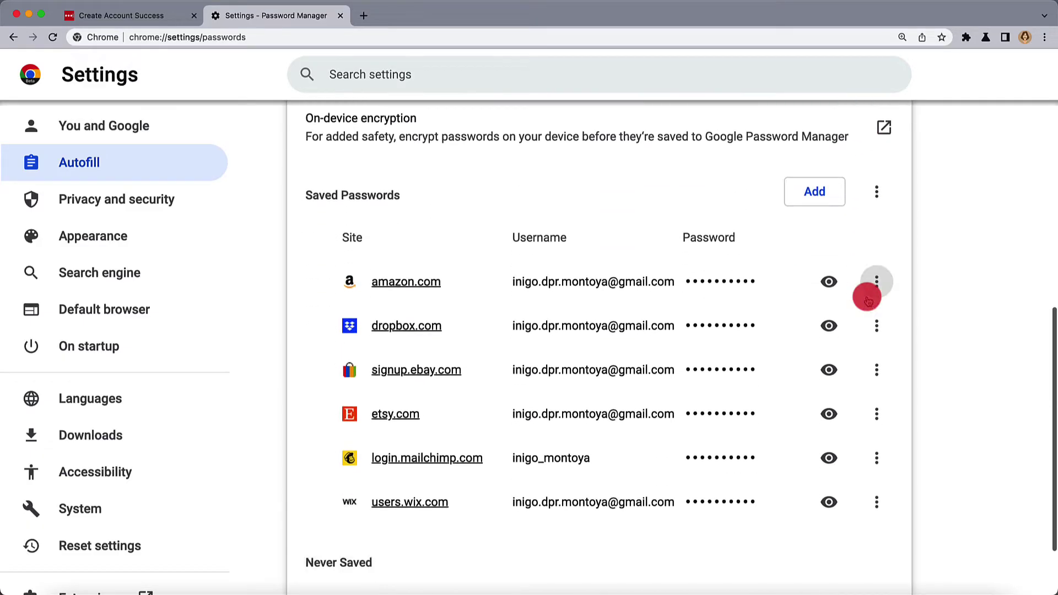
pyautogui.click(879, 200)
pyautogui.click(881, 202)
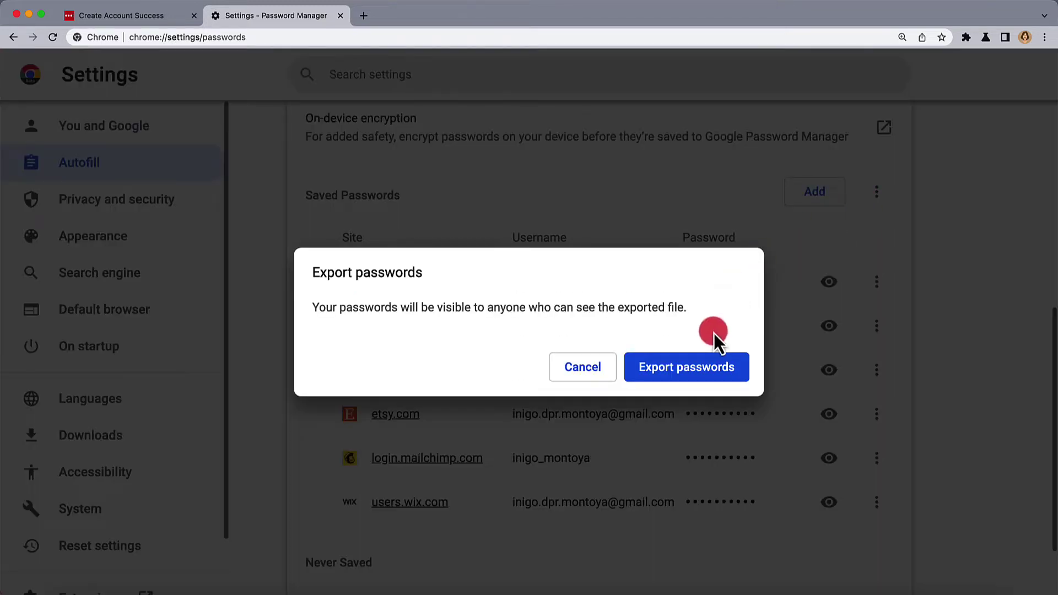
pyautogui.click(709, 367)
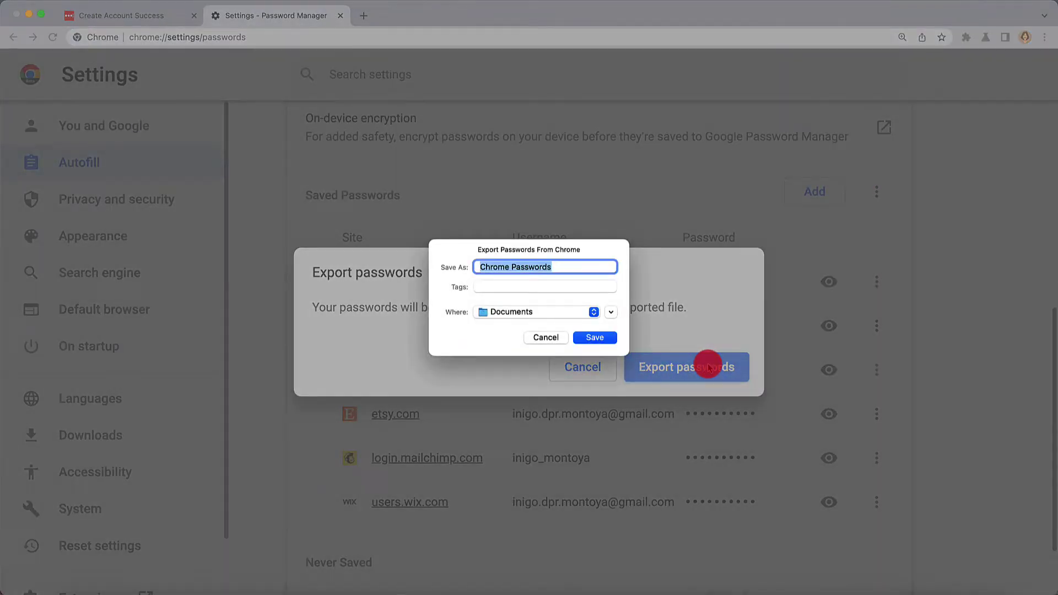
pyautogui.press('Return')
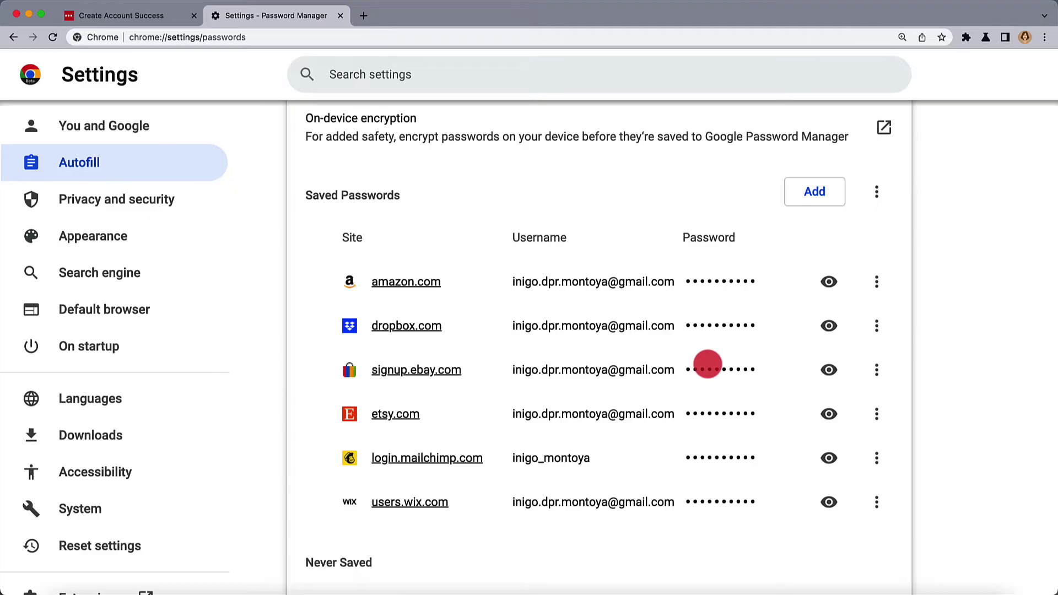
# - Close the Settings tab and pin the LastPass extension to the Chrome toolbar
pyautogui.click(340, 16)
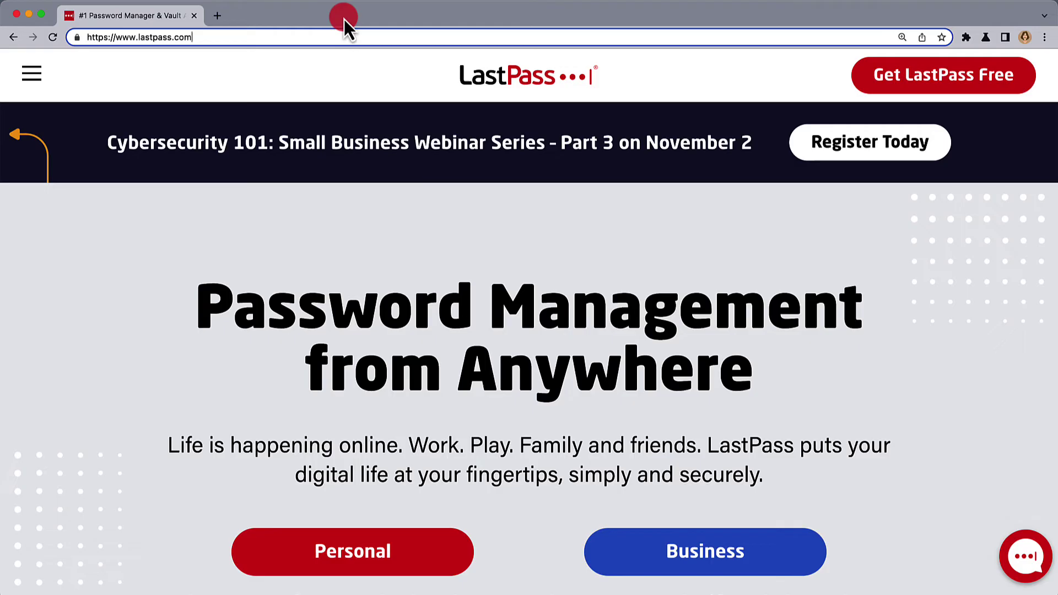
pyautogui.click(967, 38)
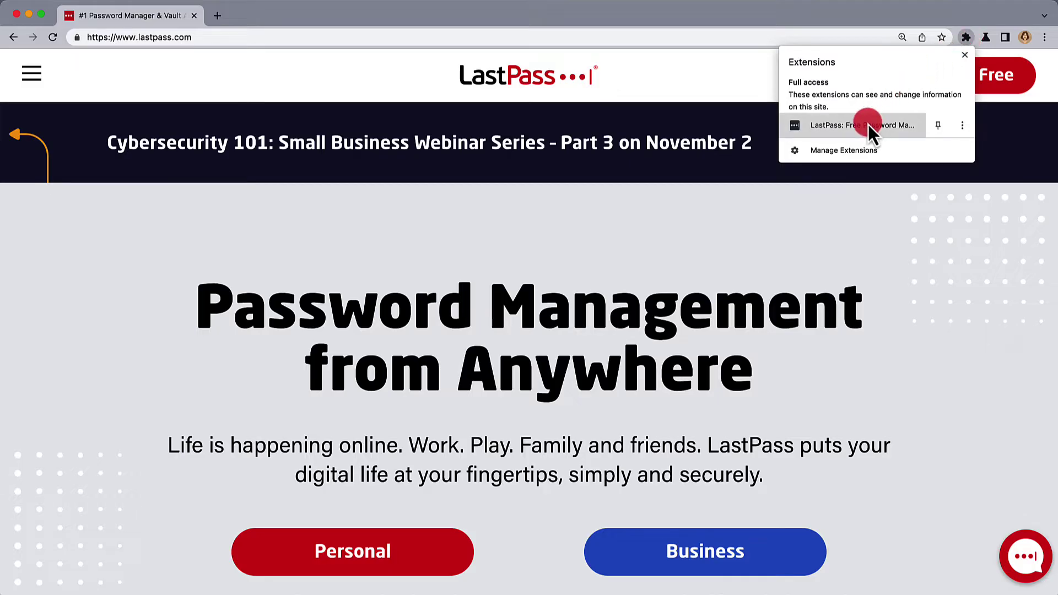
pyautogui.click(940, 131)
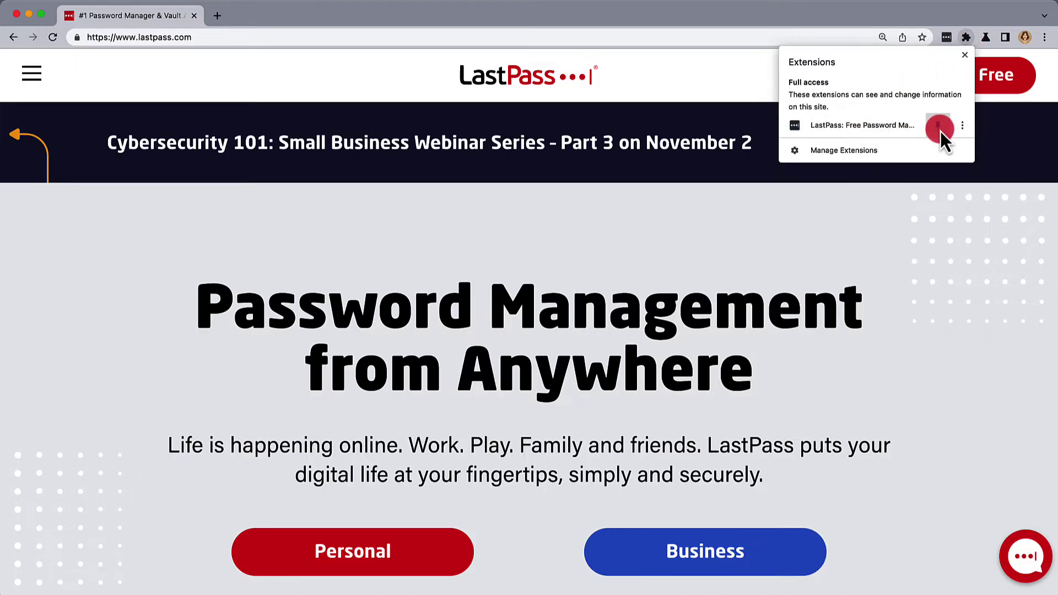
# - Log in to lastpass.com with the account email and master password
pyautogui.click(39, 75)
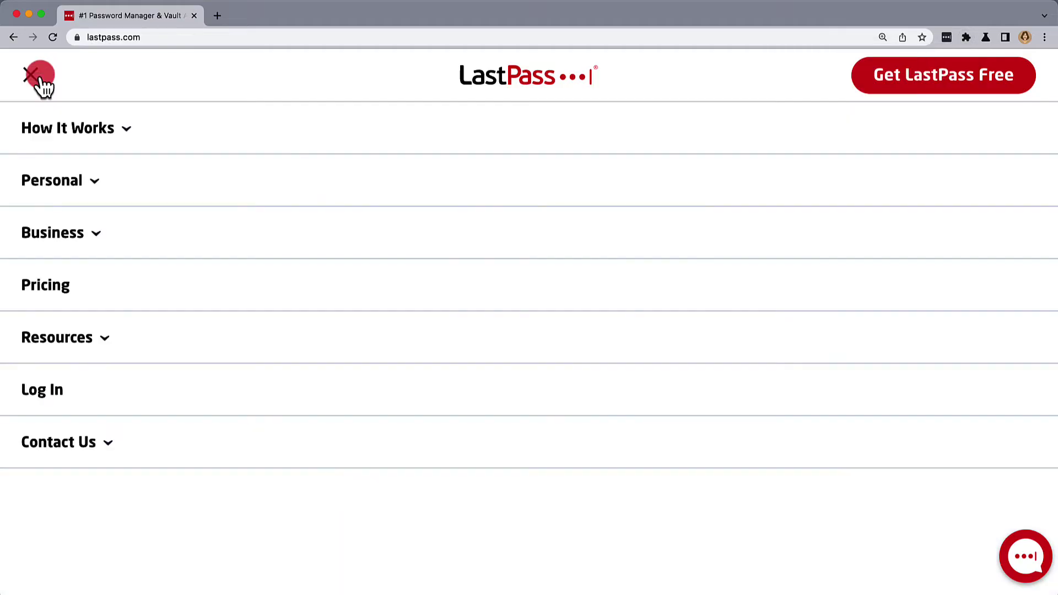
pyautogui.click(57, 395)
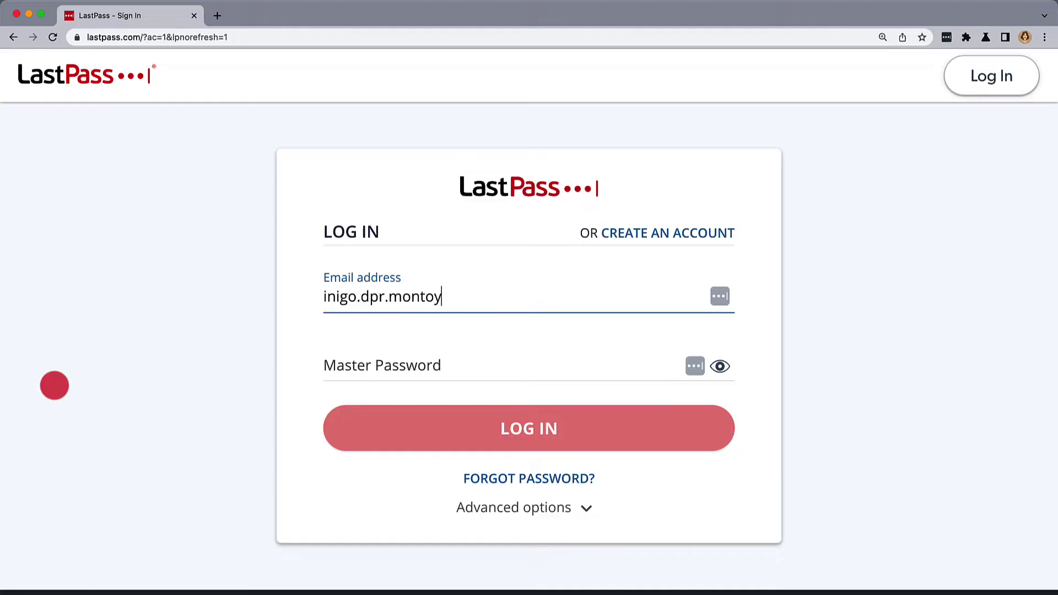
pyautogui.press('Tab')
pyautogui.write('••')
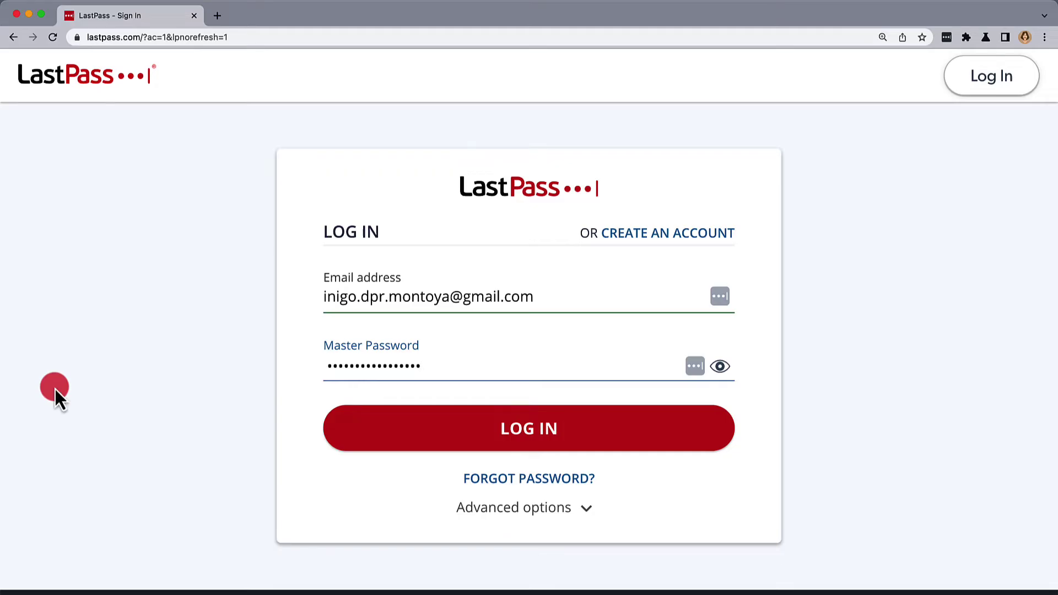
pyautogui.click(521, 507)
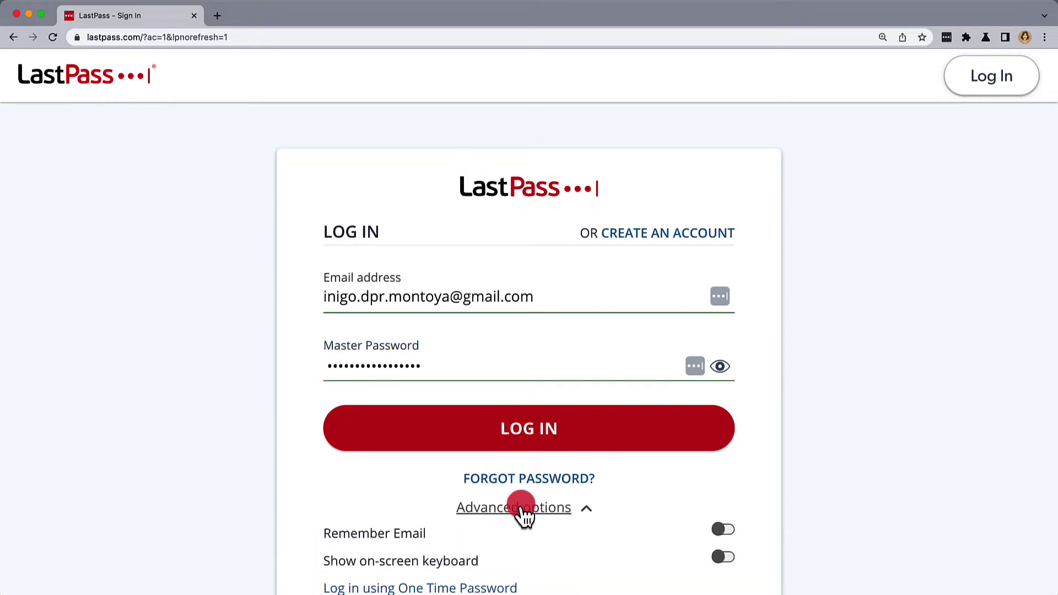
pyautogui.scroll(-3, 521, 509)
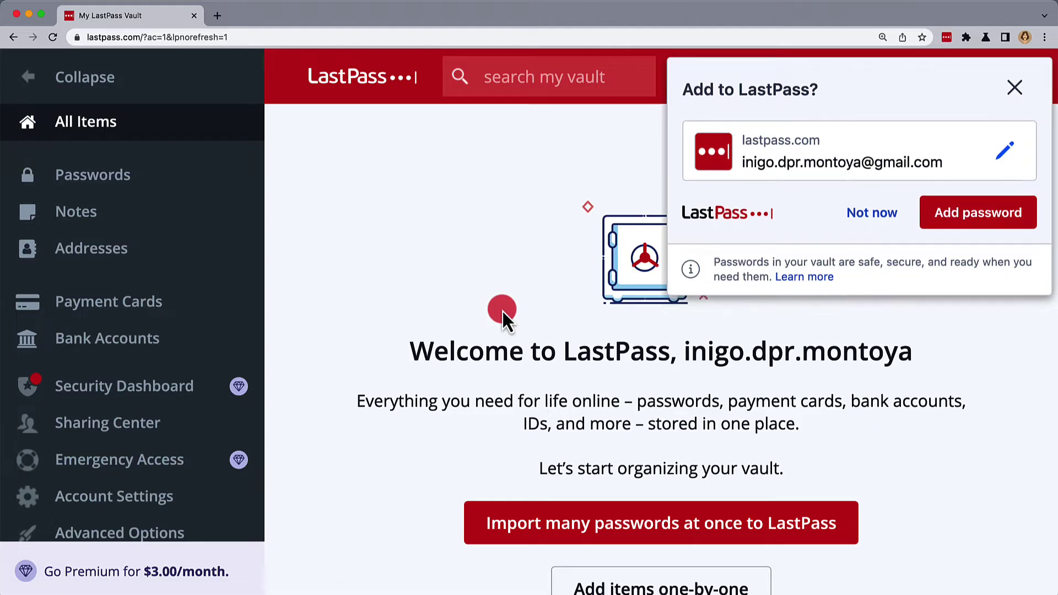
# - Choose 'Never save this site to LastPass' for the lastpass.com login prompt
pyautogui.click(1009, 154)
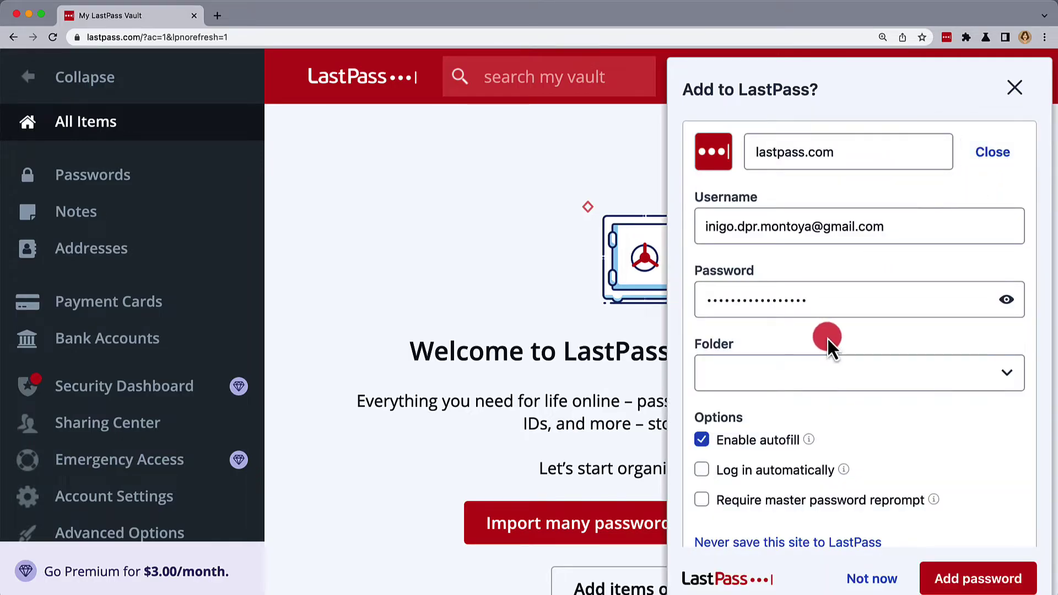
pyautogui.scroll(-1, 827, 338)
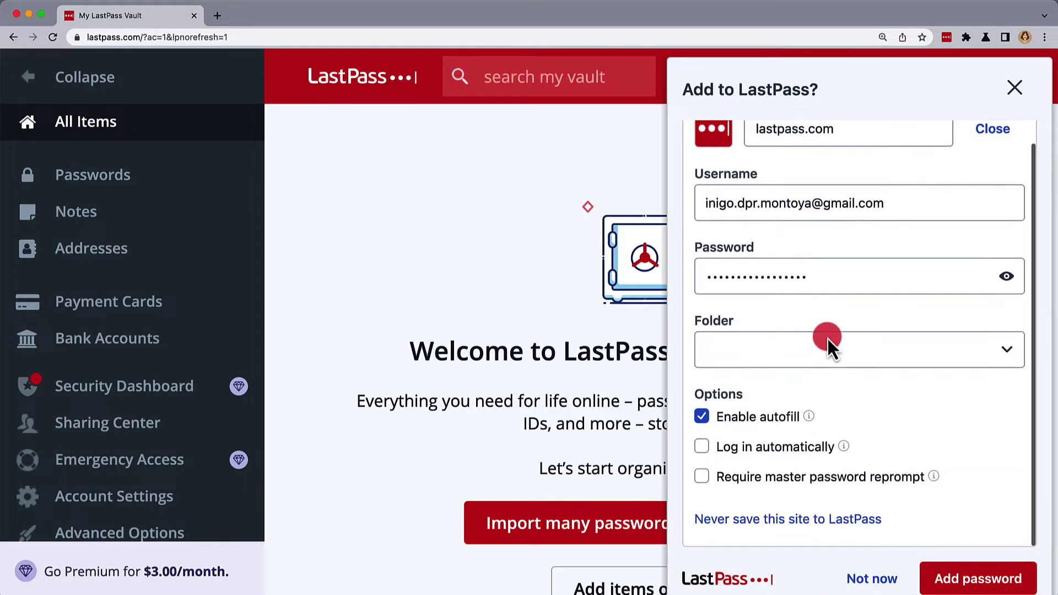
pyautogui.click(783, 520)
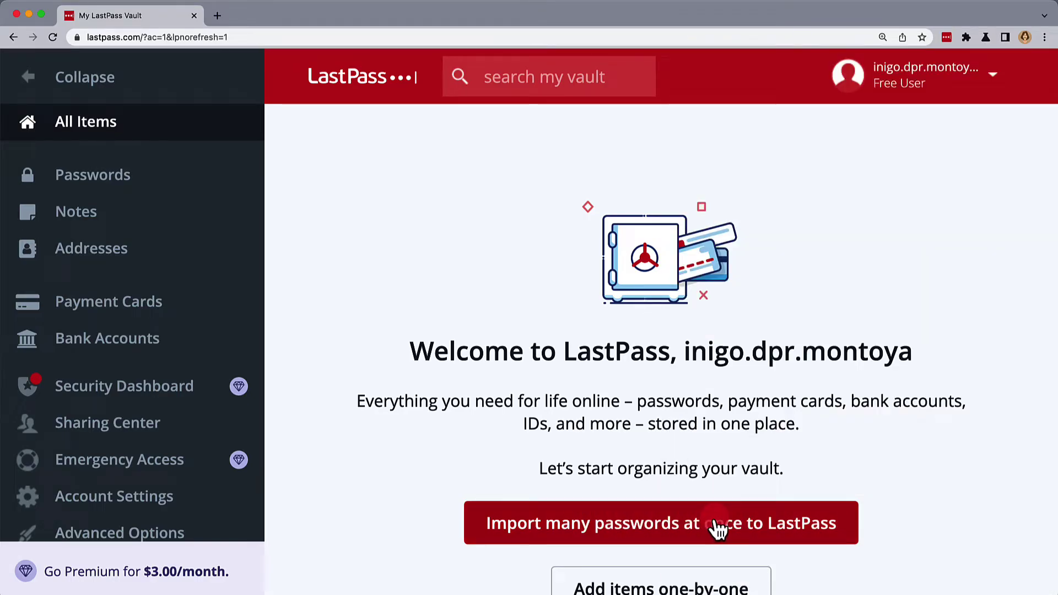
# - Import all six passwords from Chrome Passwords.csv using the Chrome source, then view password security
pyautogui.click(718, 523)
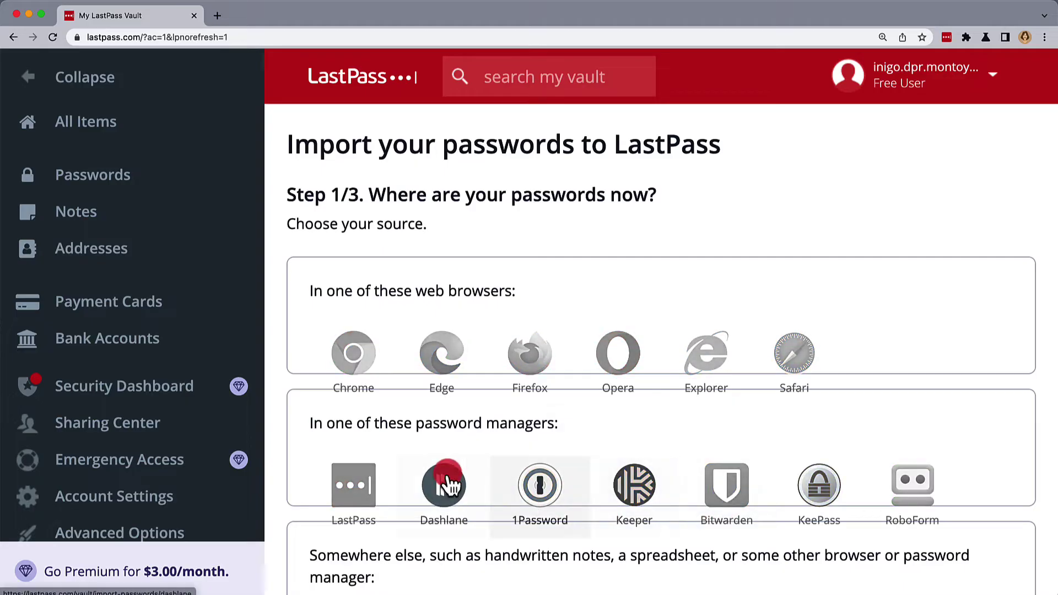
pyautogui.click(352, 364)
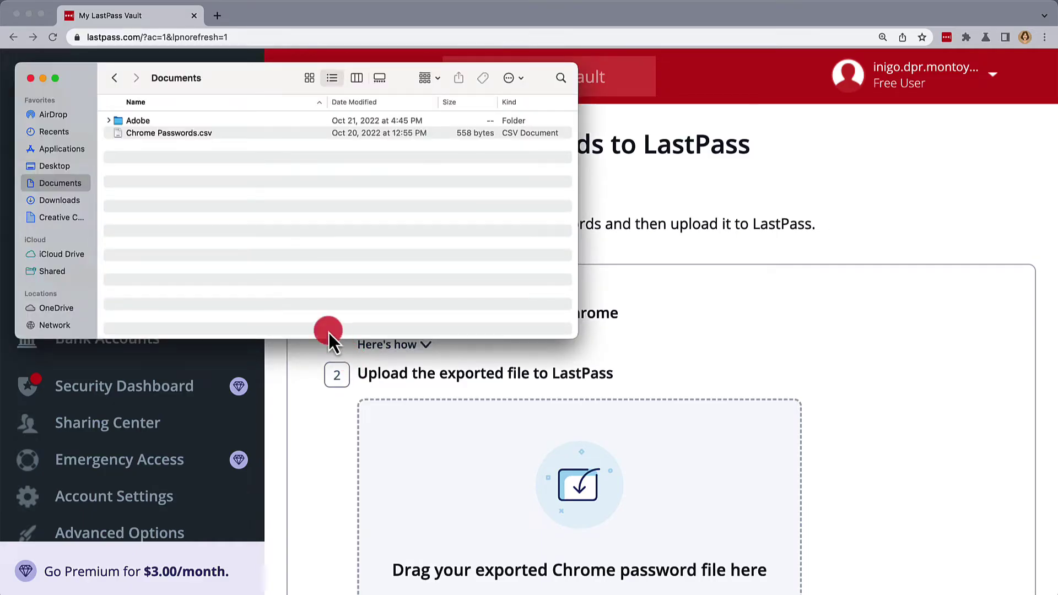
pyautogui.click(207, 136)
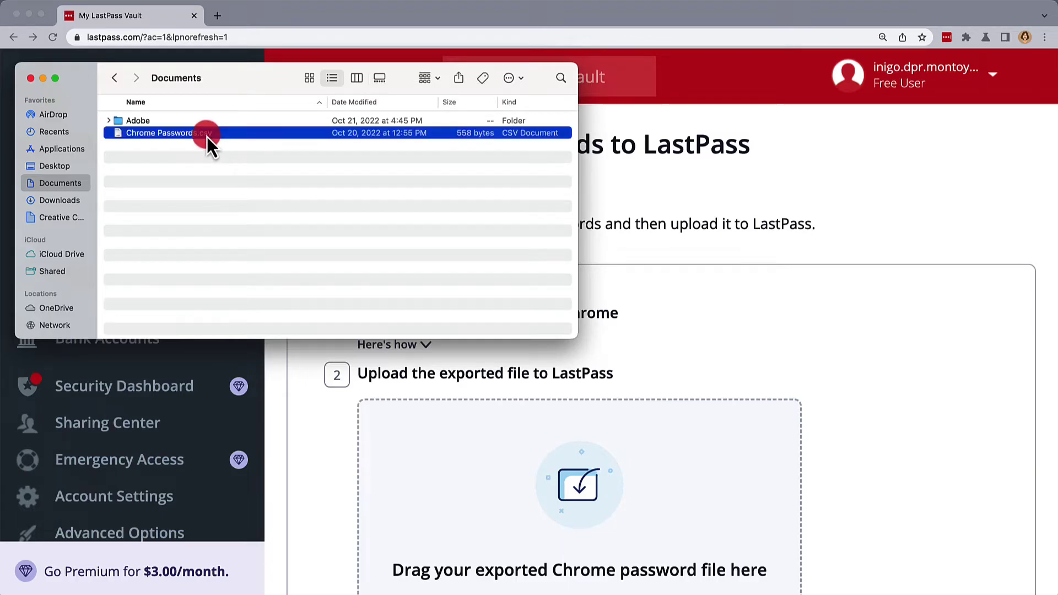
pyautogui.moveTo(207, 137); pyautogui.dragTo(558, 487)
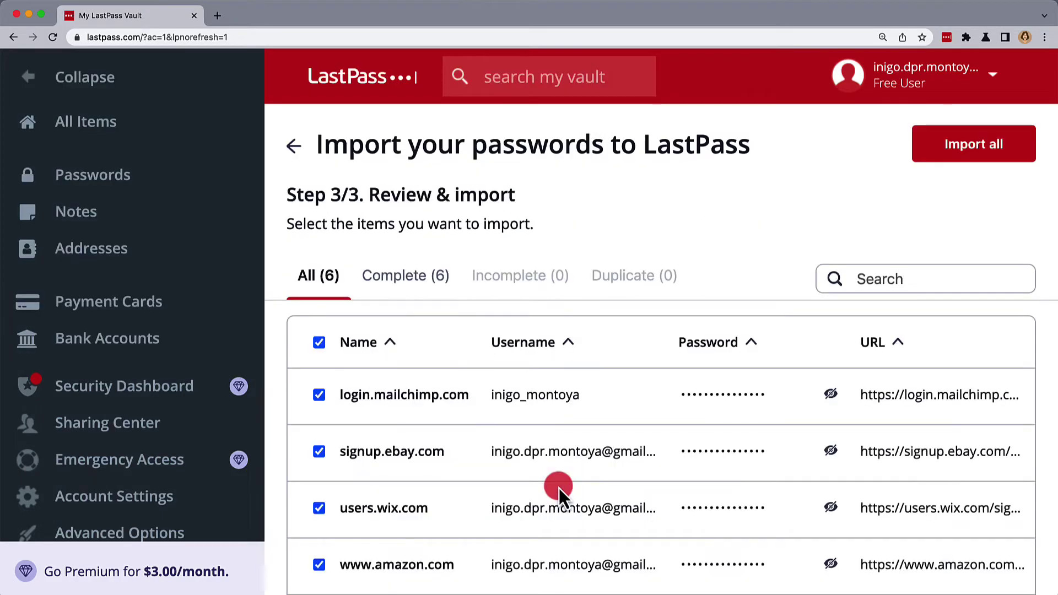
pyautogui.click(964, 152)
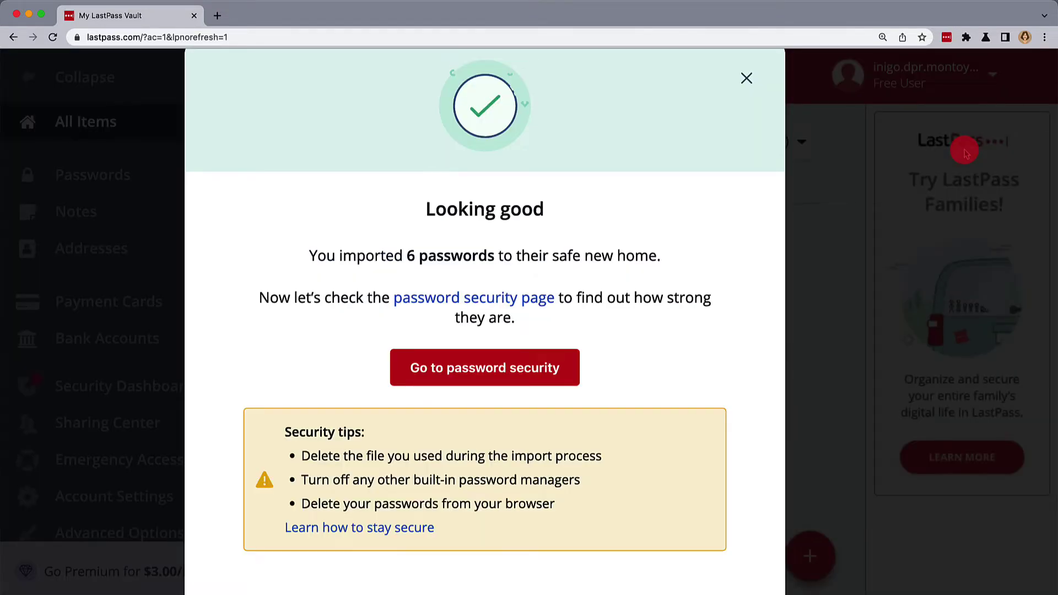
pyautogui.click(478, 387)
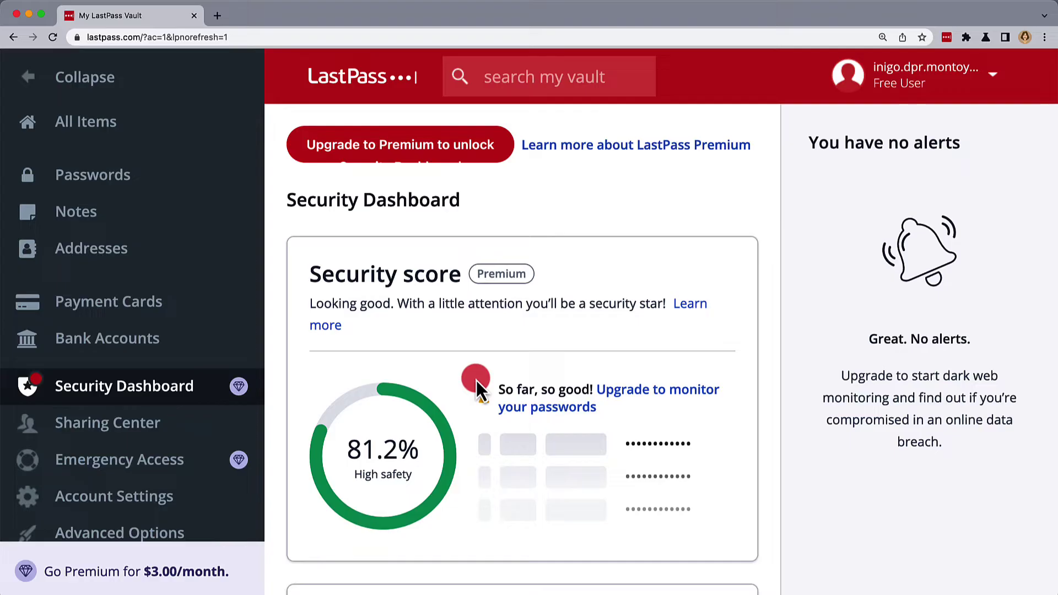
# - Launch the MailChimp site from its entry in the vault's (none) folder
pyautogui.click(104, 175)
pyautogui.click(381, 190)
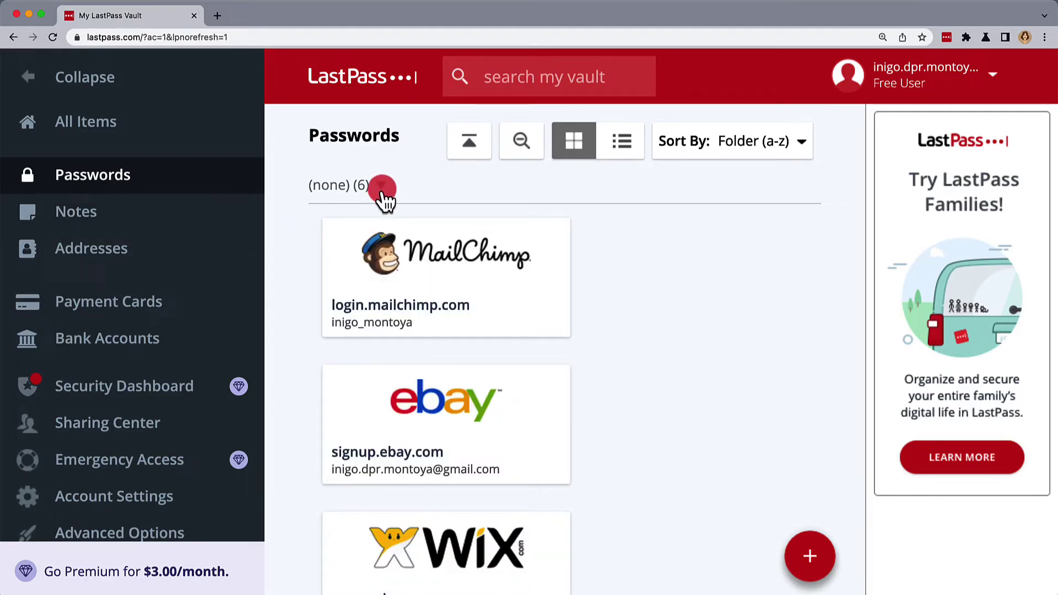
pyautogui.click(433, 256)
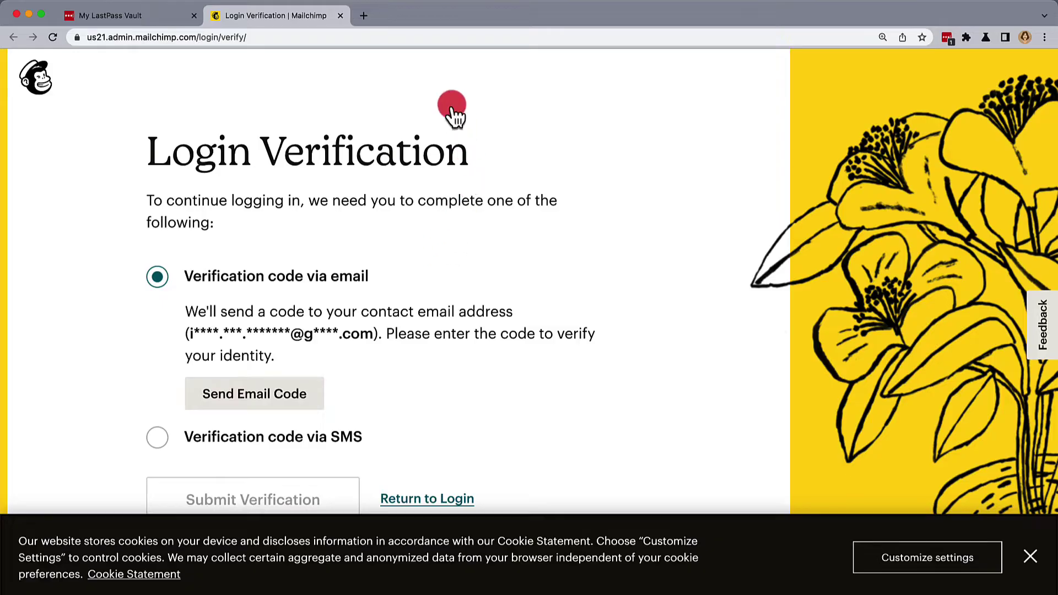
# - Sign in to Etsy with the account email and save the Etsy login to LastPass
pyautogui.click(371, 22)
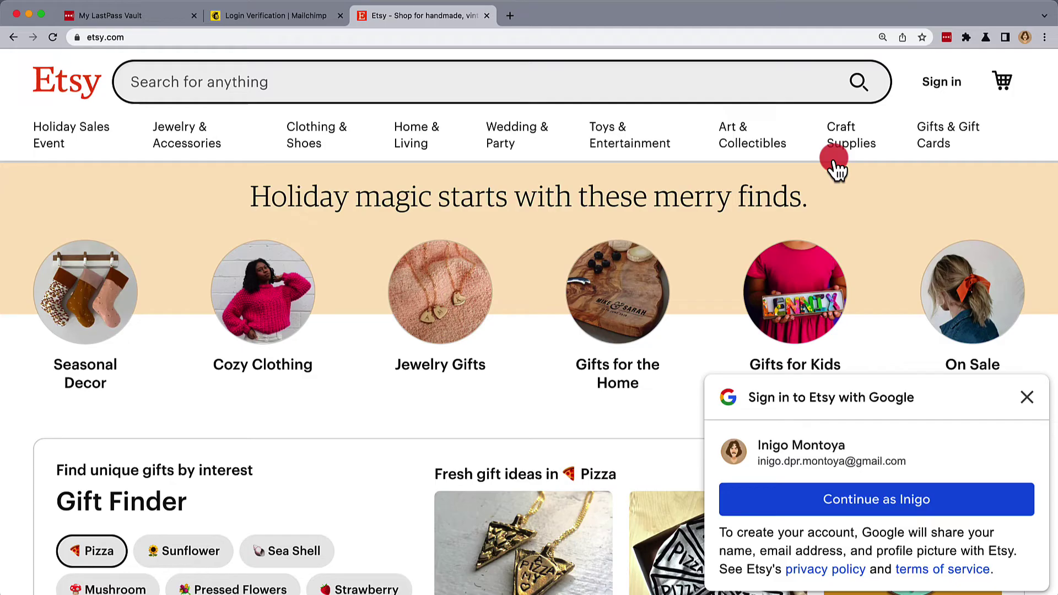
pyautogui.click(933, 97)
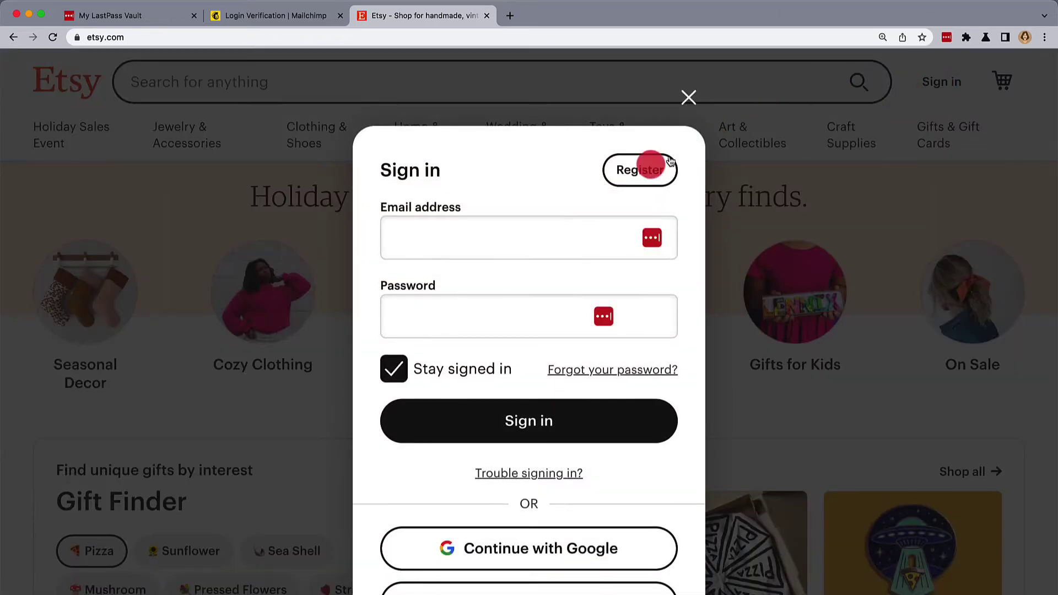
pyautogui.click(536, 230)
pyautogui.press('Tab')
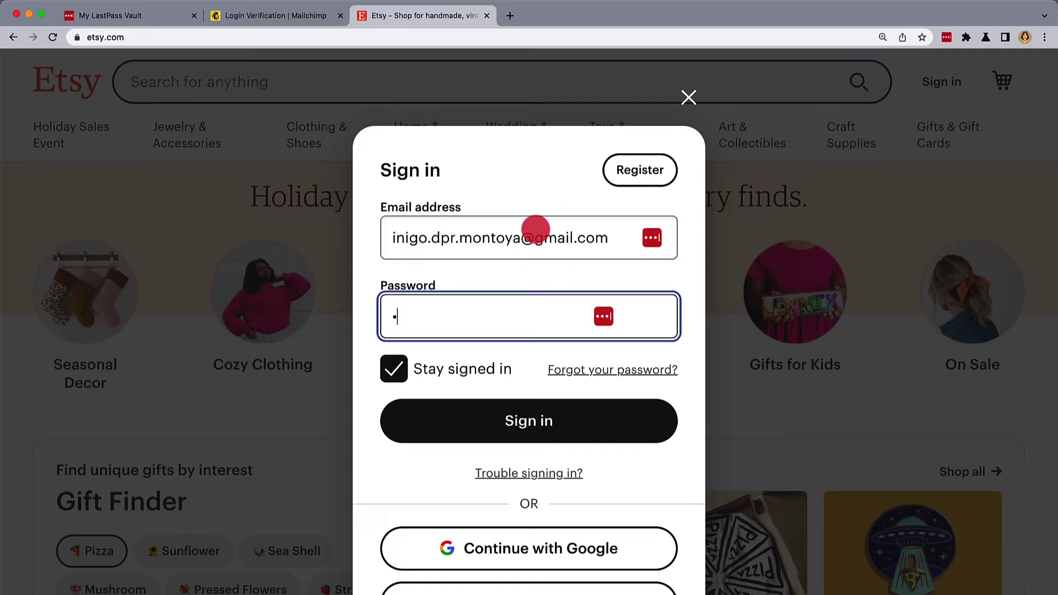
pyautogui.press('Return')
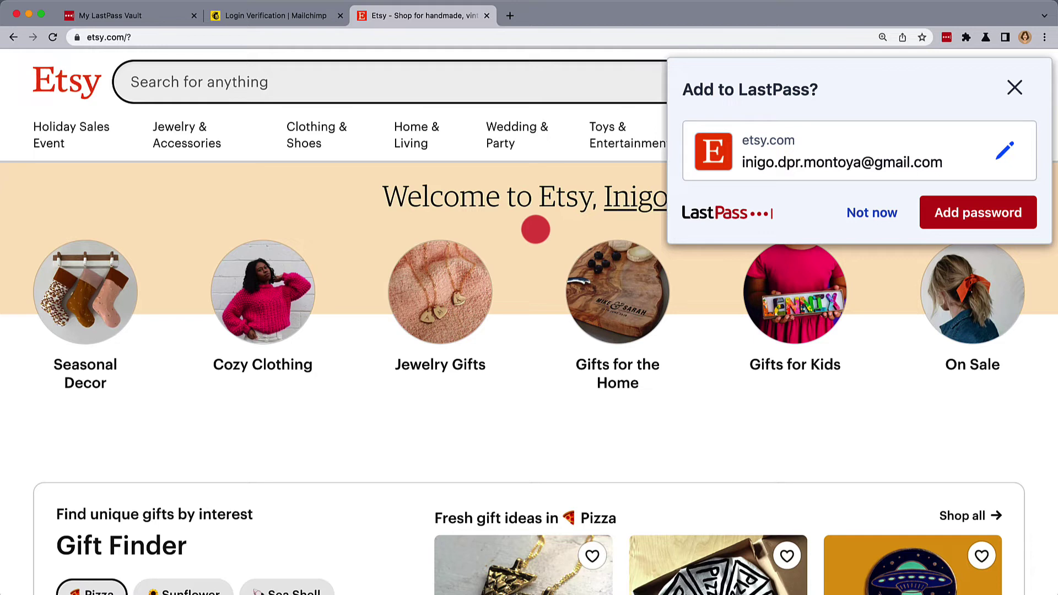
pyautogui.click(961, 216)
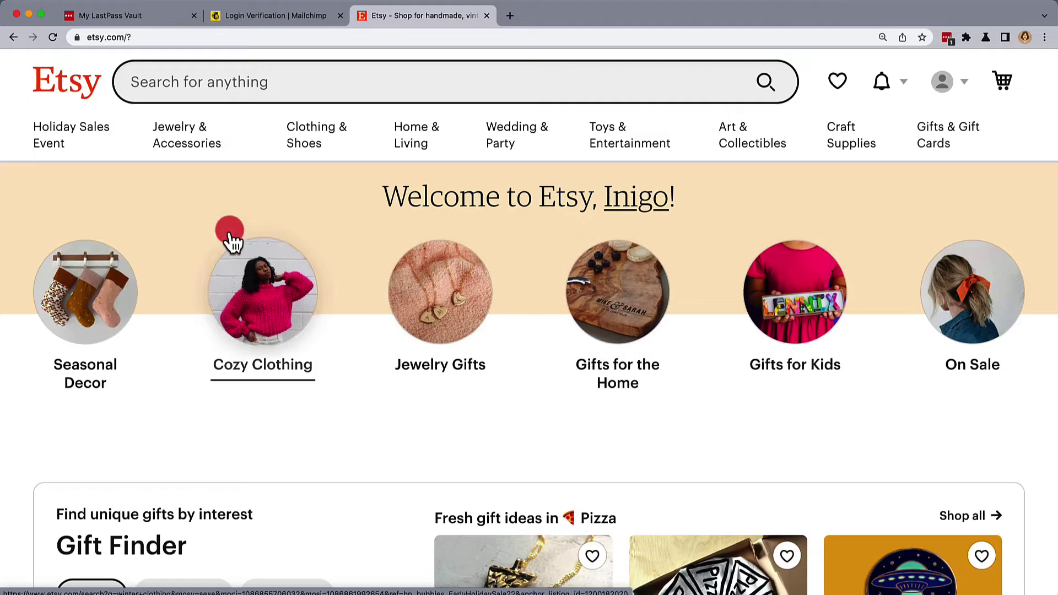
# - Add a Paypal login for paypal.com to a new Finance folder in the vault
pyautogui.click(113, 21)
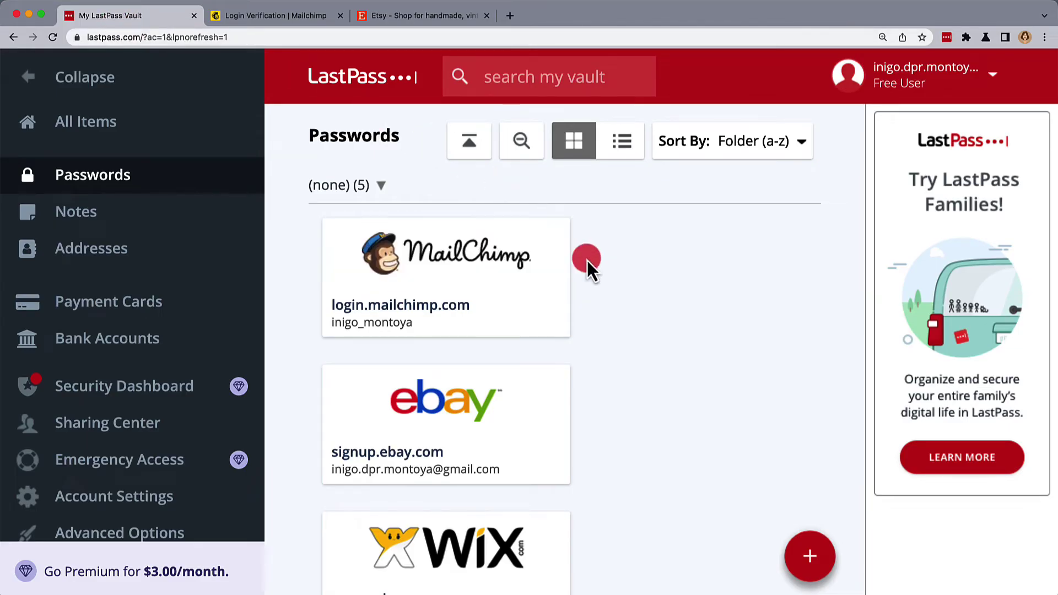
pyautogui.click(810, 556)
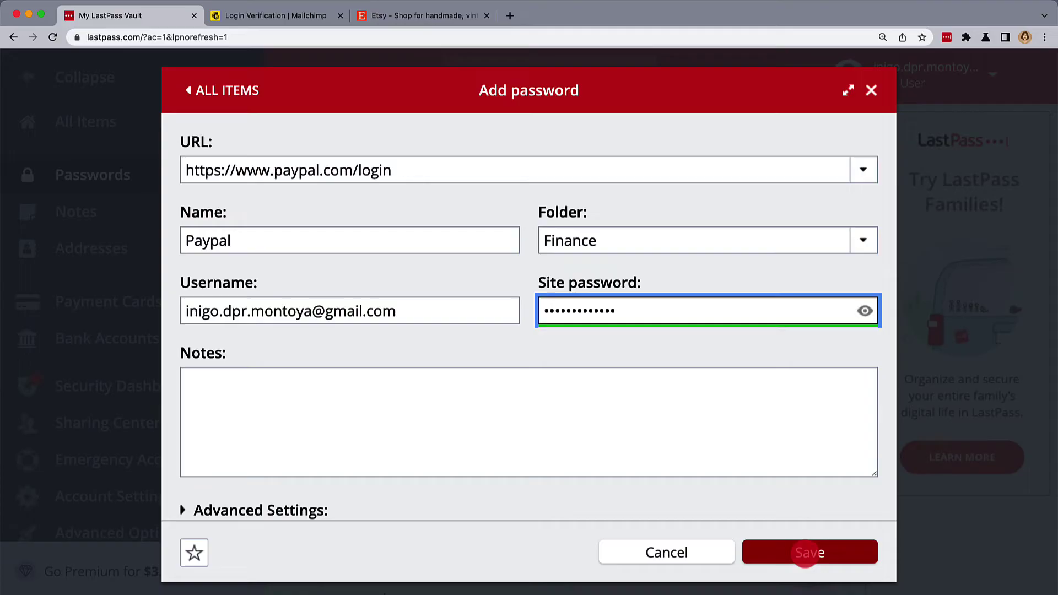
pyautogui.click(806, 552)
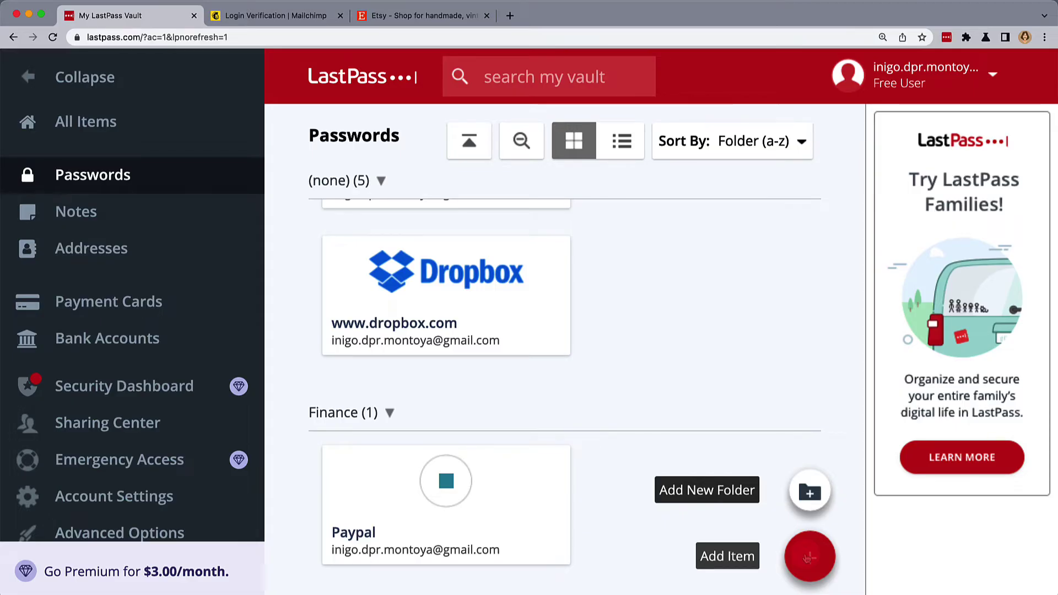
# - Set LastPass MFA to Enabled: Yes in Multifactor Options and confirm with the master password
pyautogui.click(178, 508)
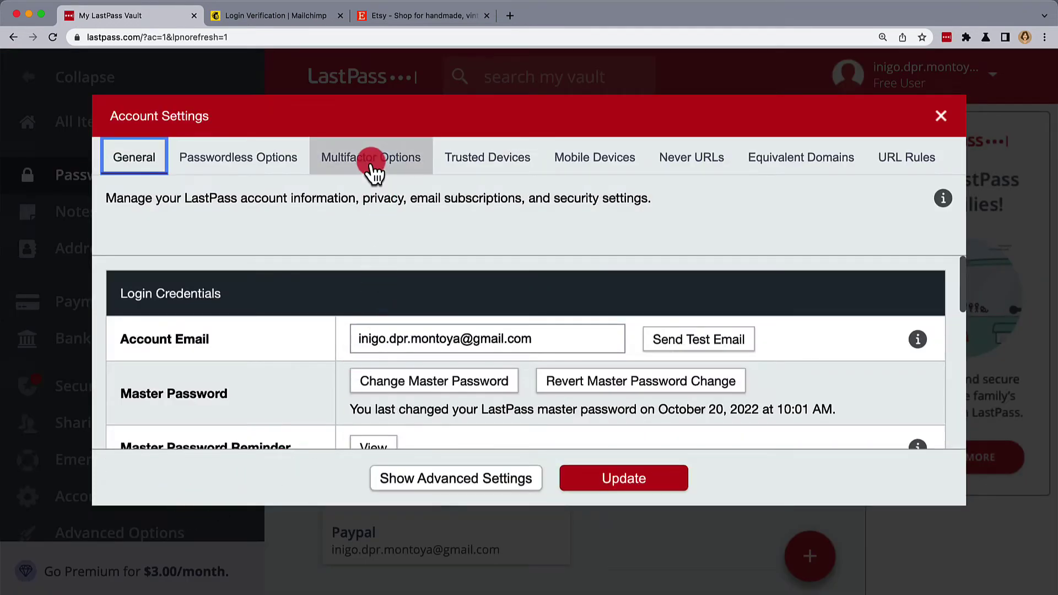
pyautogui.click(371, 168)
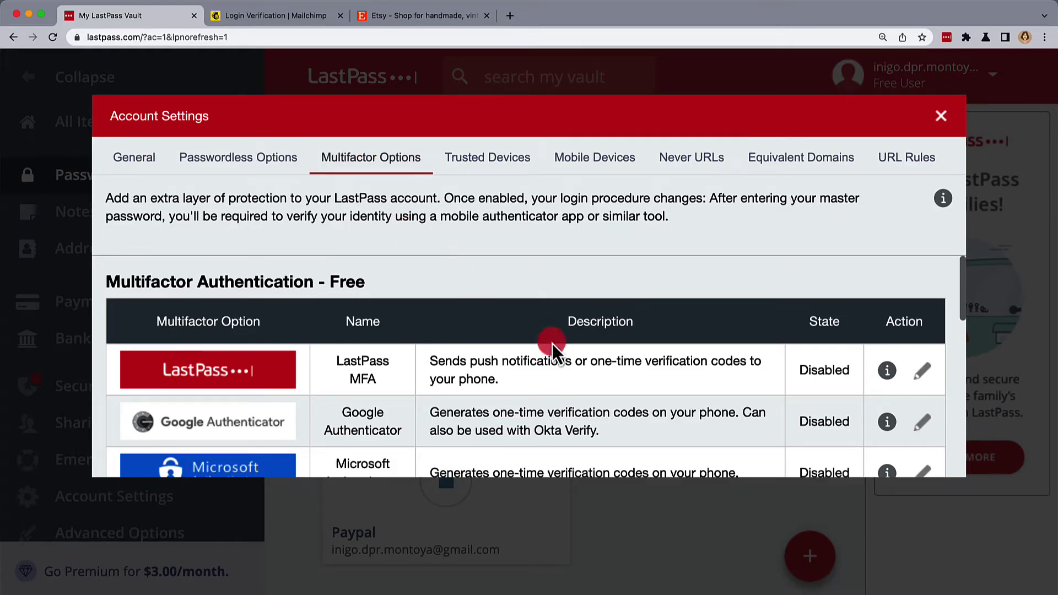
pyautogui.click(923, 372)
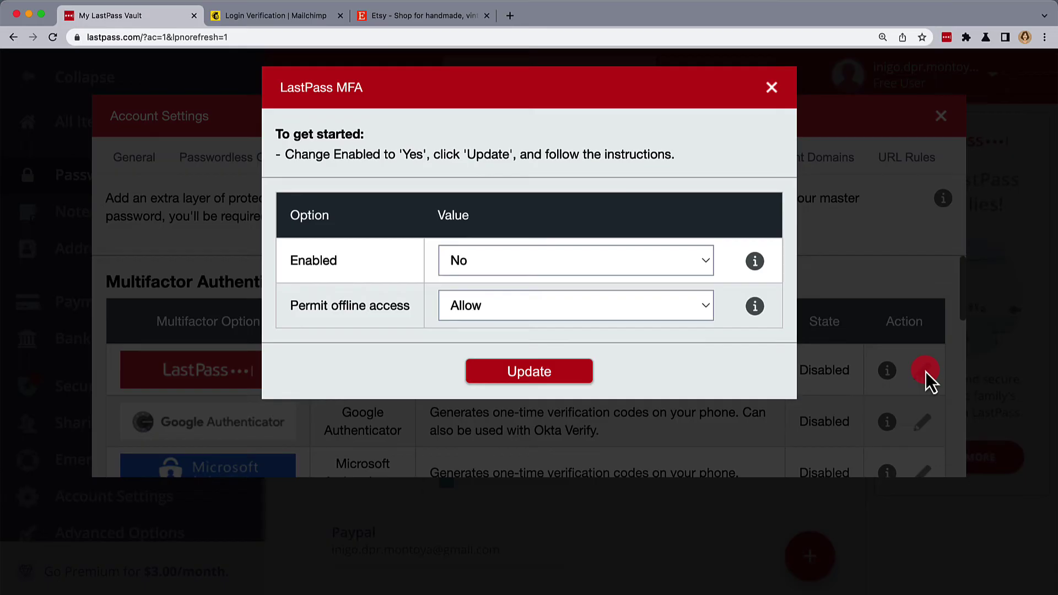
pyautogui.click(554, 273)
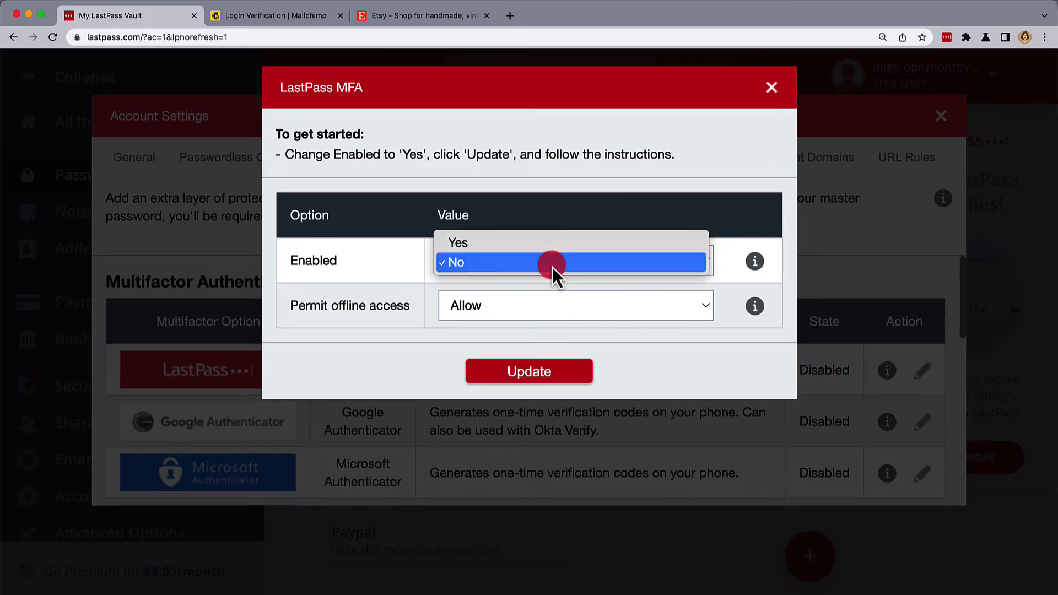
pyautogui.click(552, 245)
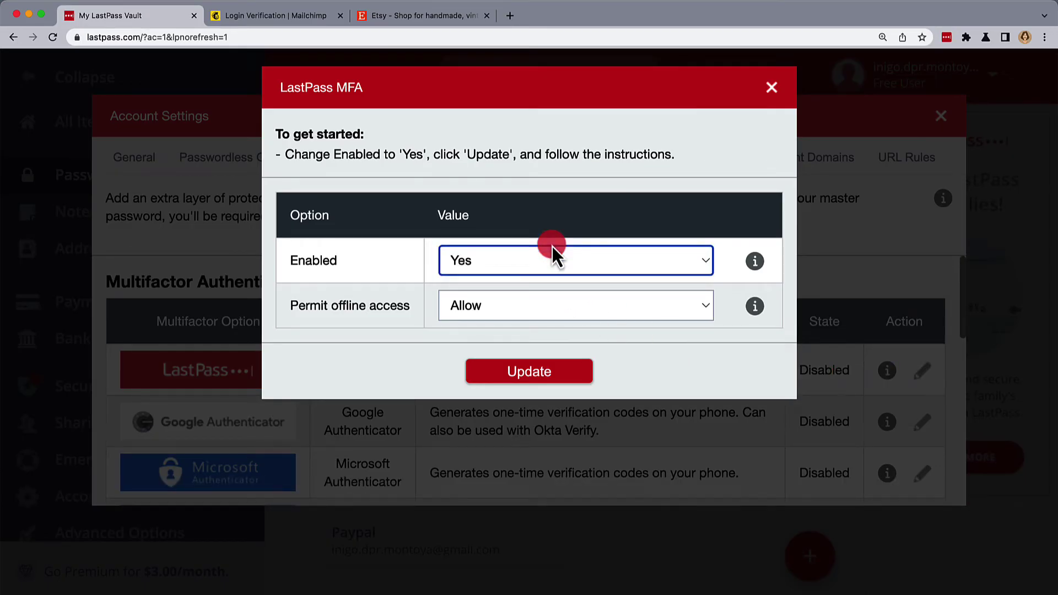
pyautogui.click(562, 372)
pyautogui.write('•••••••••')
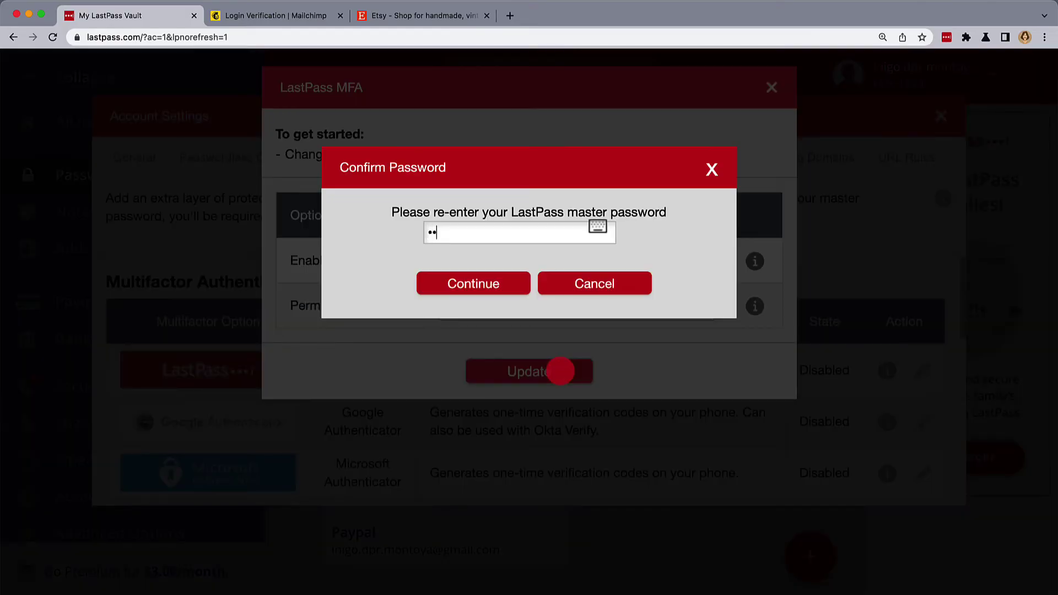
pyautogui.write('••••••••')
pyautogui.press('Return')
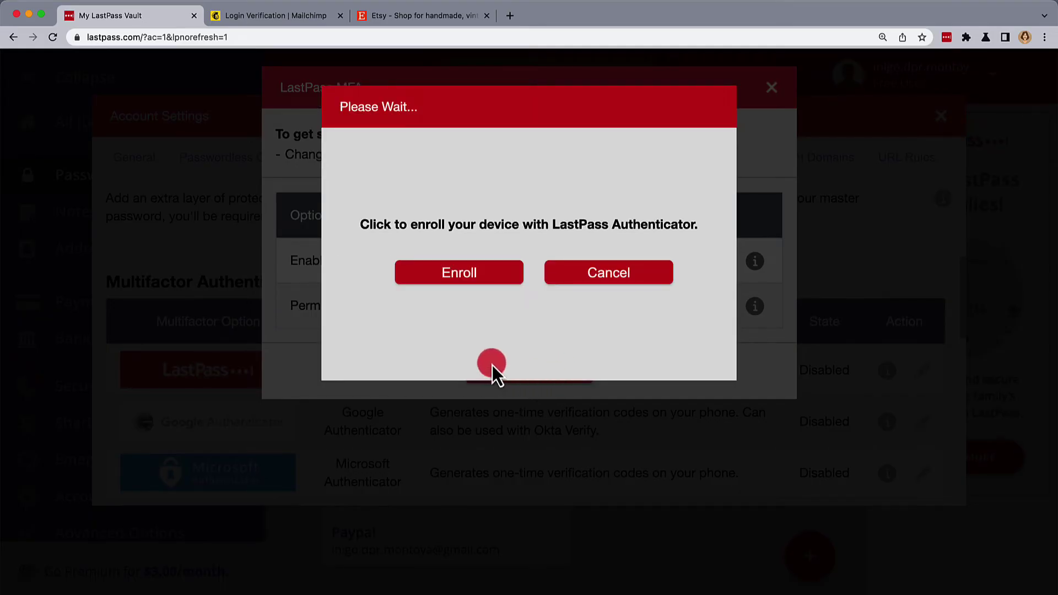
# - Pair the phone's LastPass Authenticator app as the primary verification method for this account
pyautogui.click(443, 284)
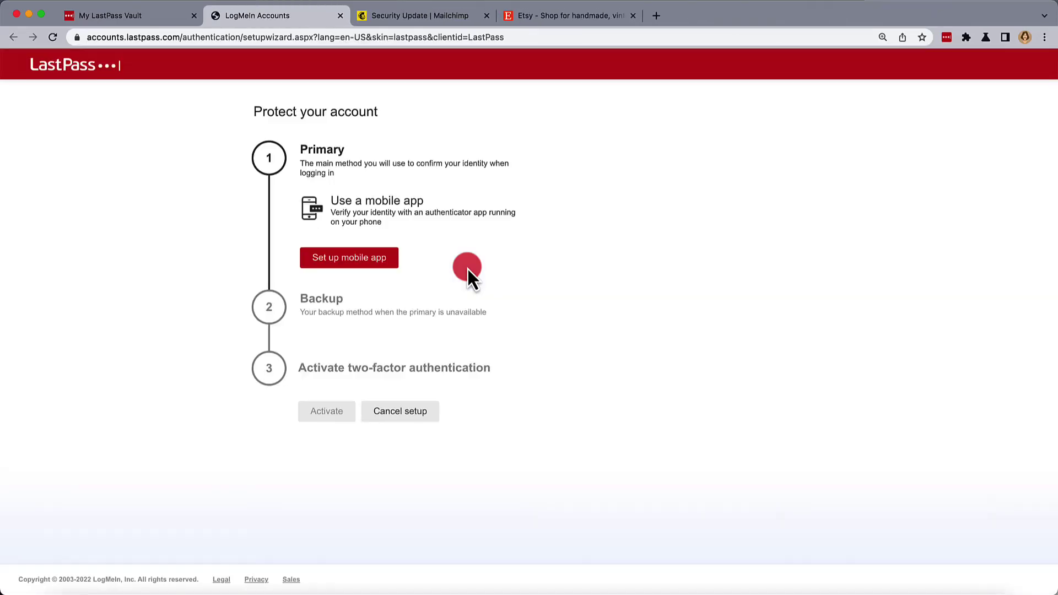
pyautogui.click(342, 259)
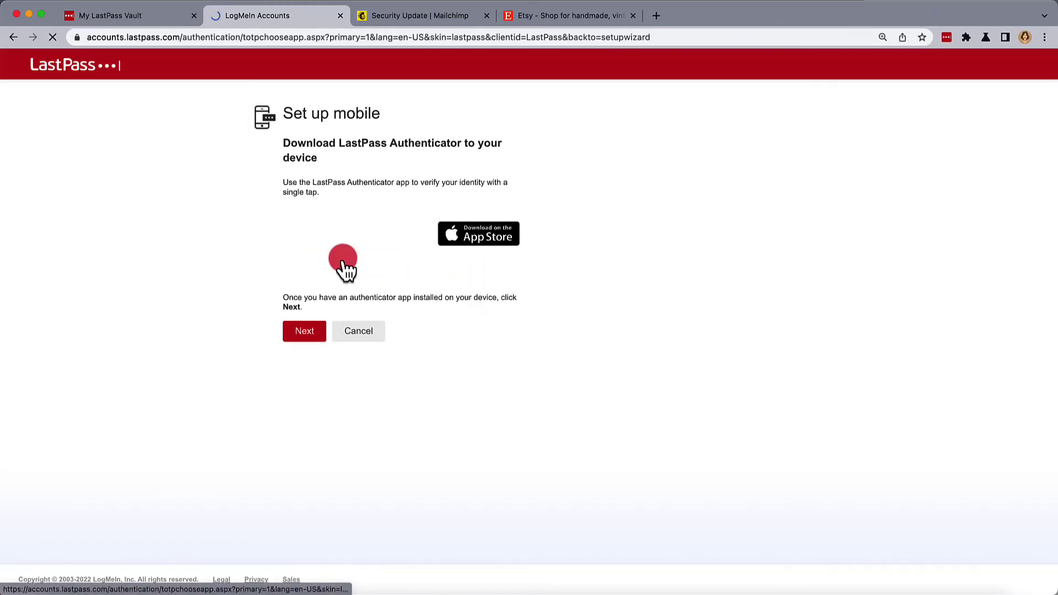
pyautogui.click(299, 331)
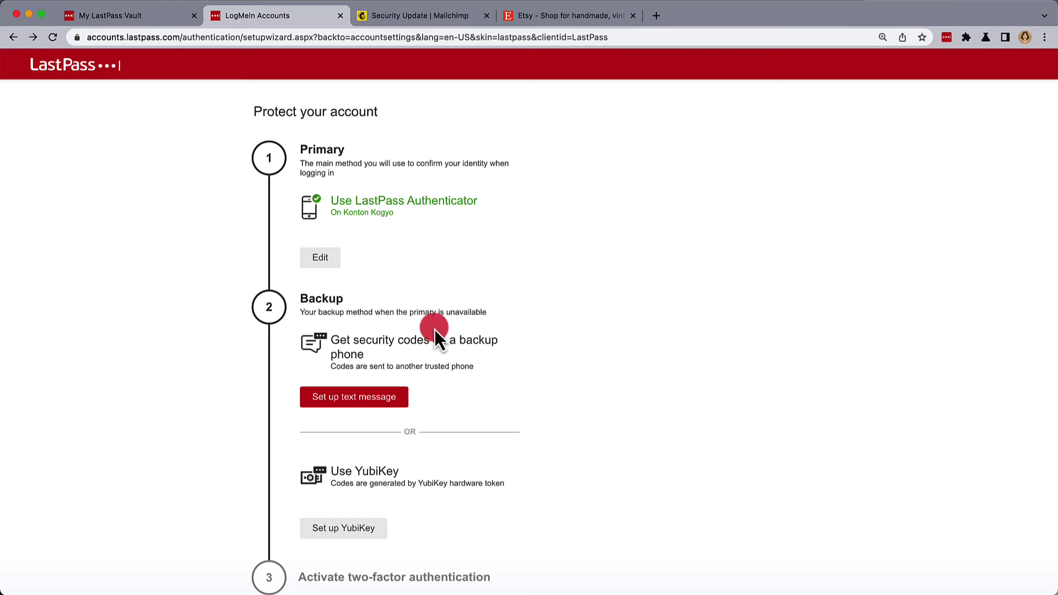
# - Add a backup phone number for text-message codes and verify it with the received security code
pyautogui.click(371, 401)
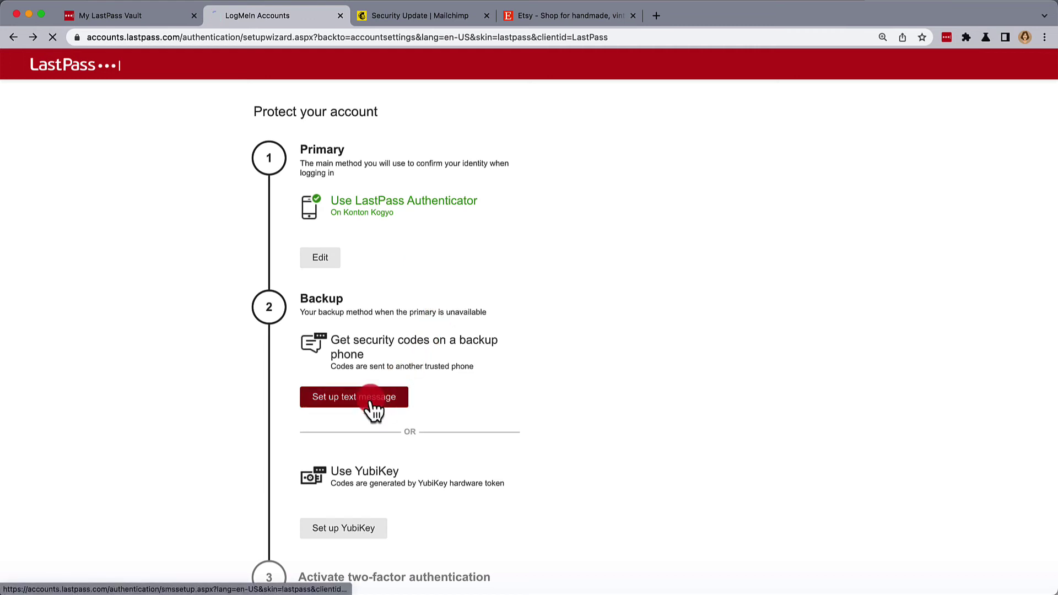
pyautogui.click(327, 221)
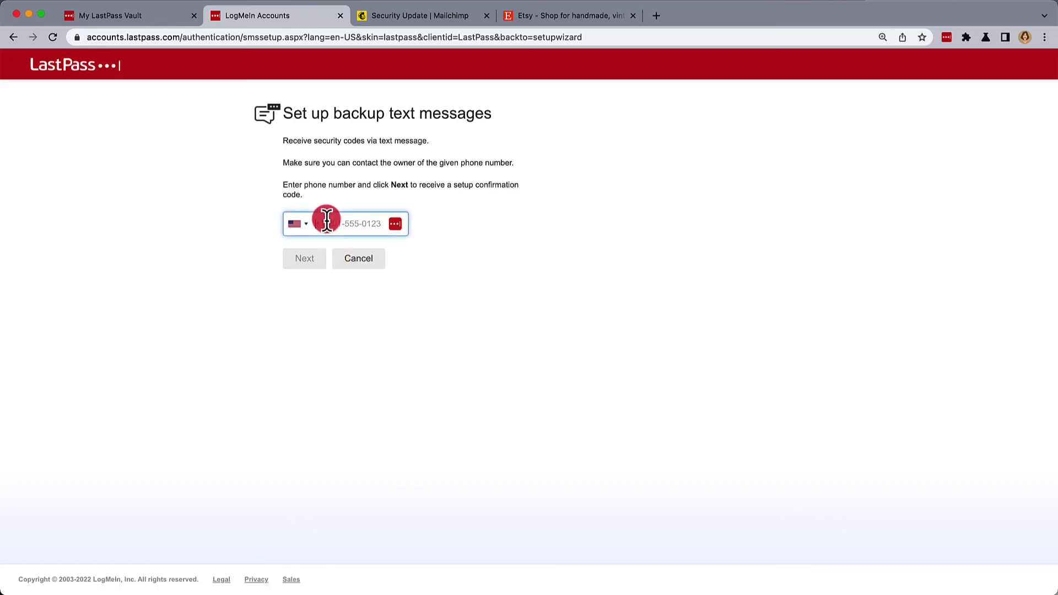
pyautogui.write('2015550123')
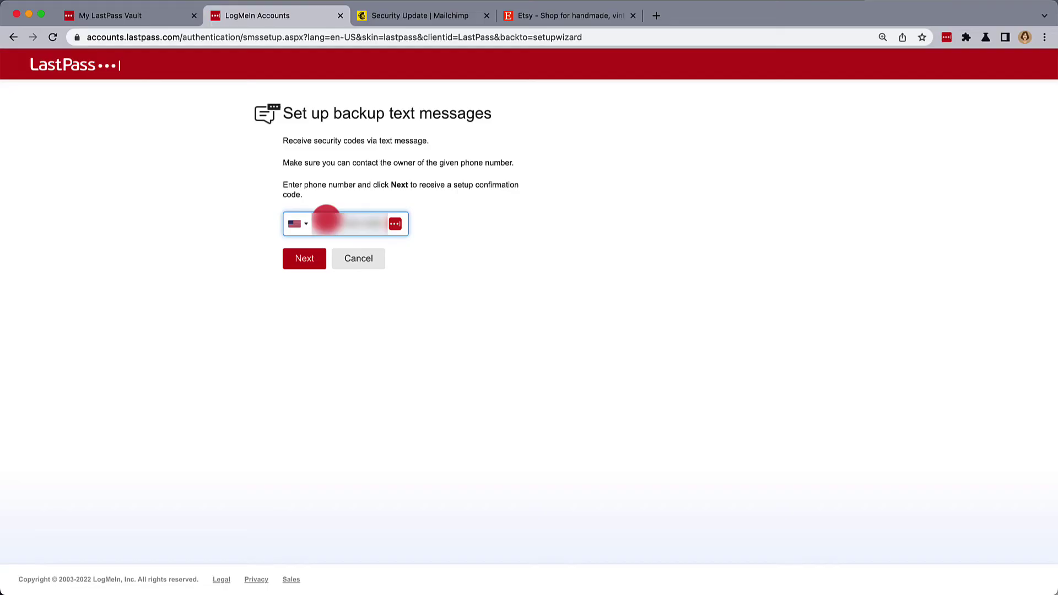
pyautogui.press('Return')
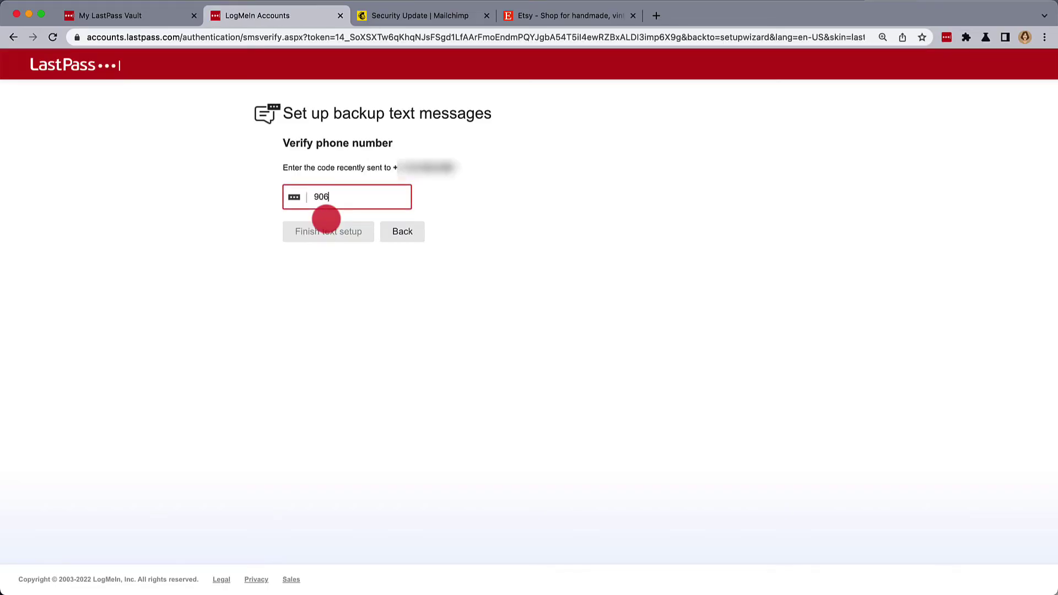
pyautogui.press('Return')
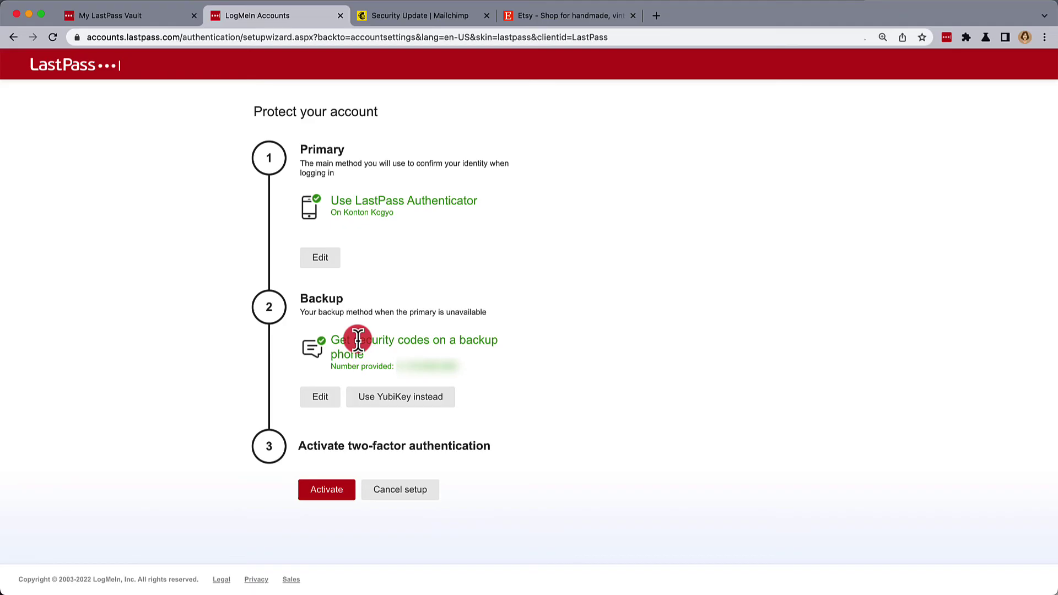
# - Activate two-factor authentication, then dismiss the vault's Authenticator confirmation and close the LastPass MFA settings
pyautogui.click(325, 489)
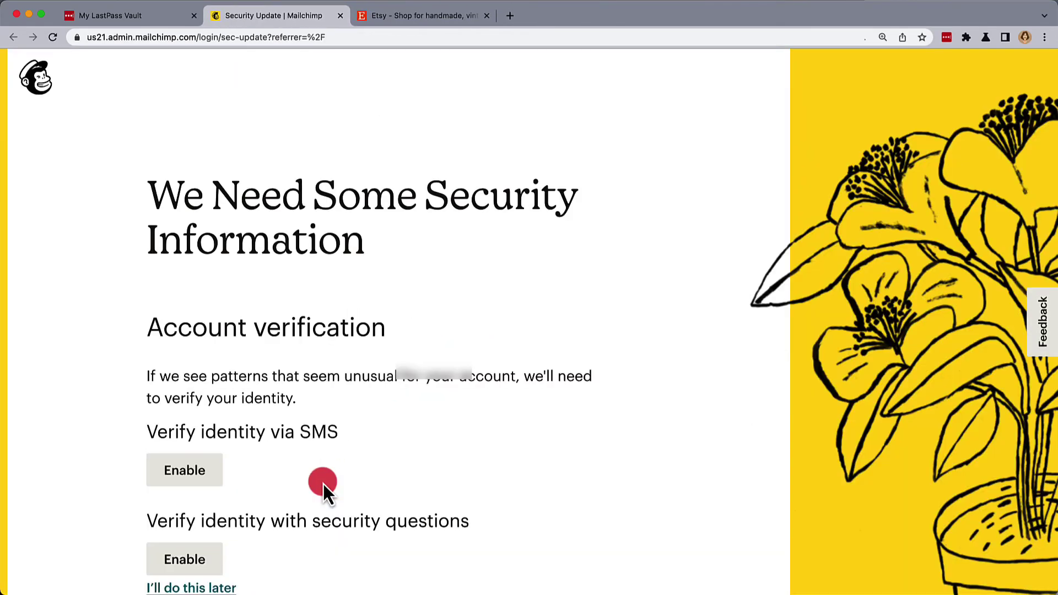
pyautogui.click(155, 15)
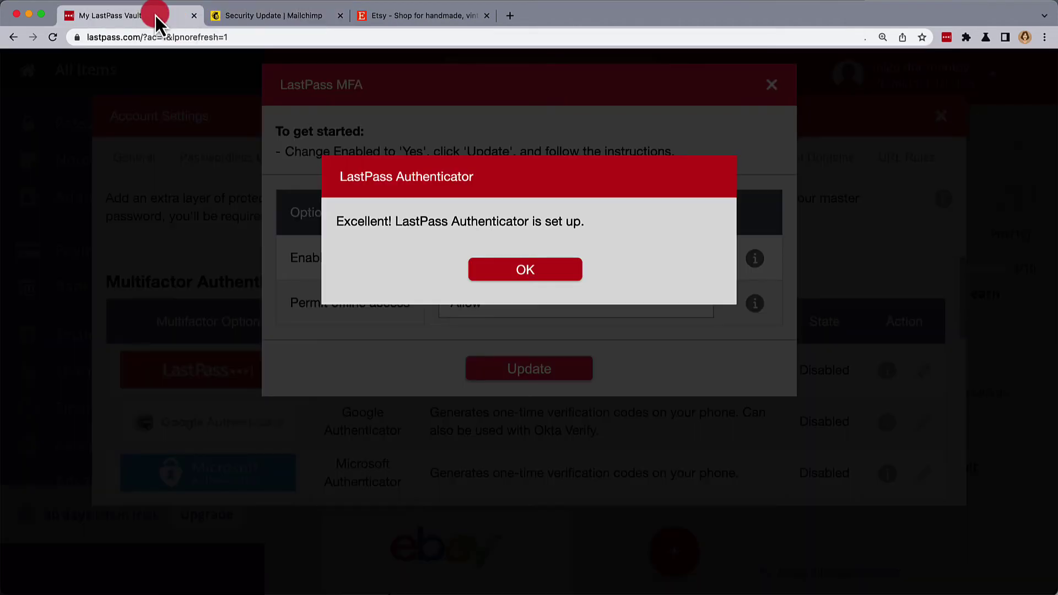
pyautogui.click(501, 269)
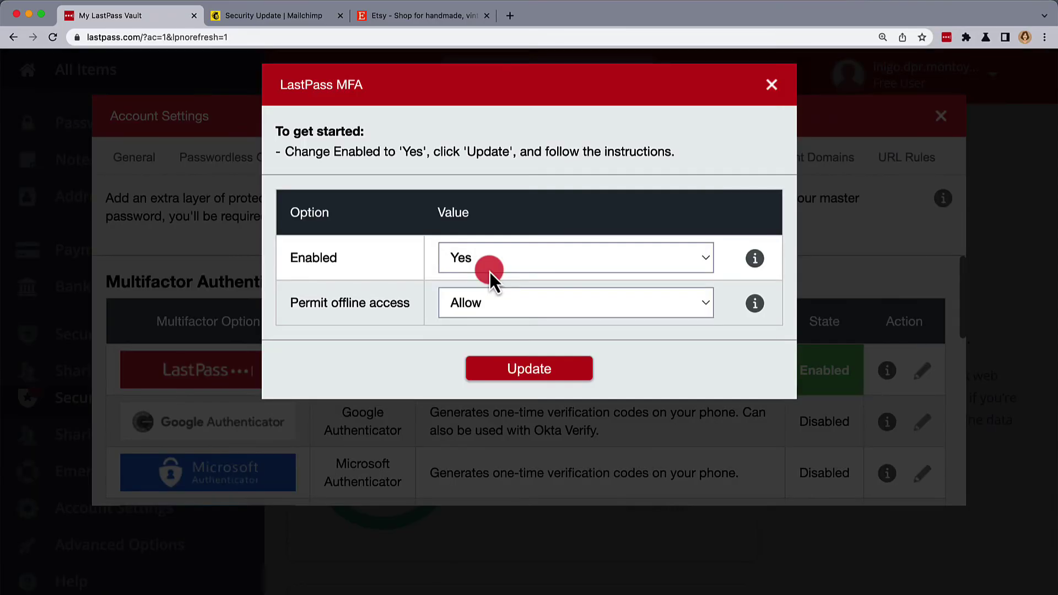
pyautogui.click(770, 86)
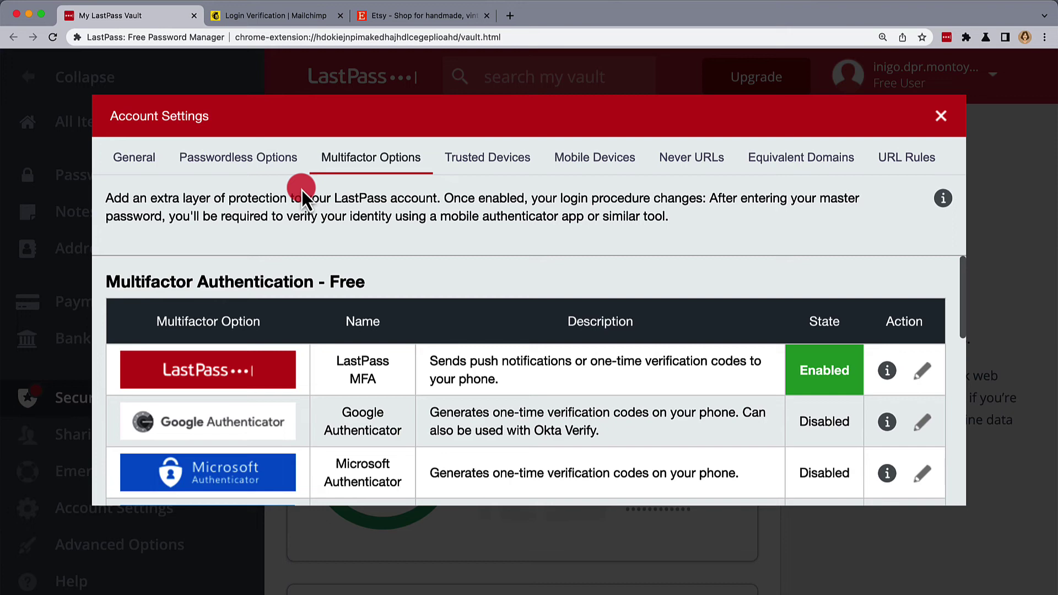
# - Enable passwordless login with LastPass Authenticator, confirming with the master password, then log out to try it
pyautogui.click(251, 167)
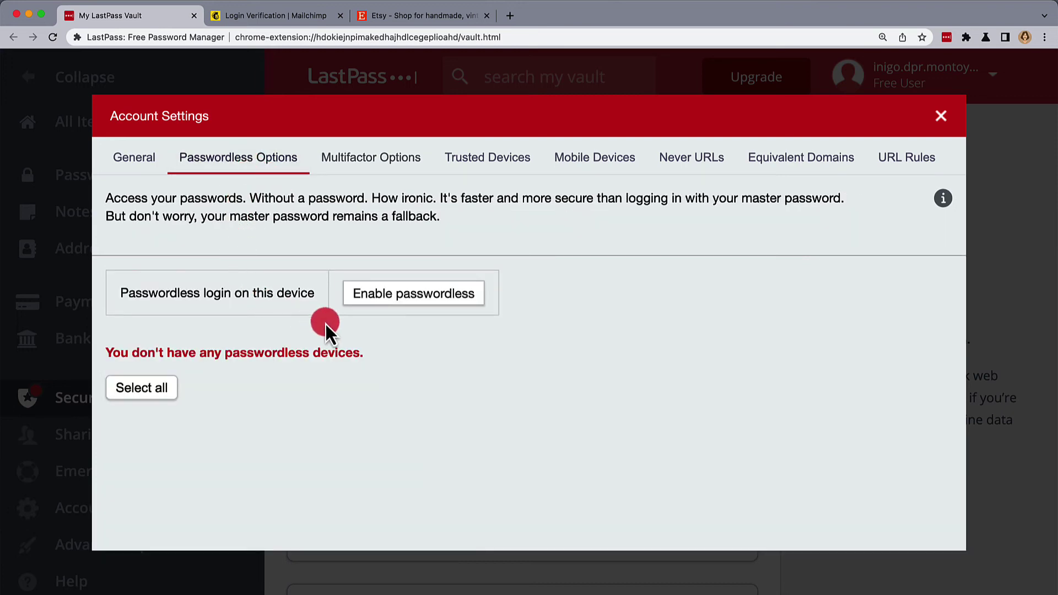
pyautogui.click(430, 295)
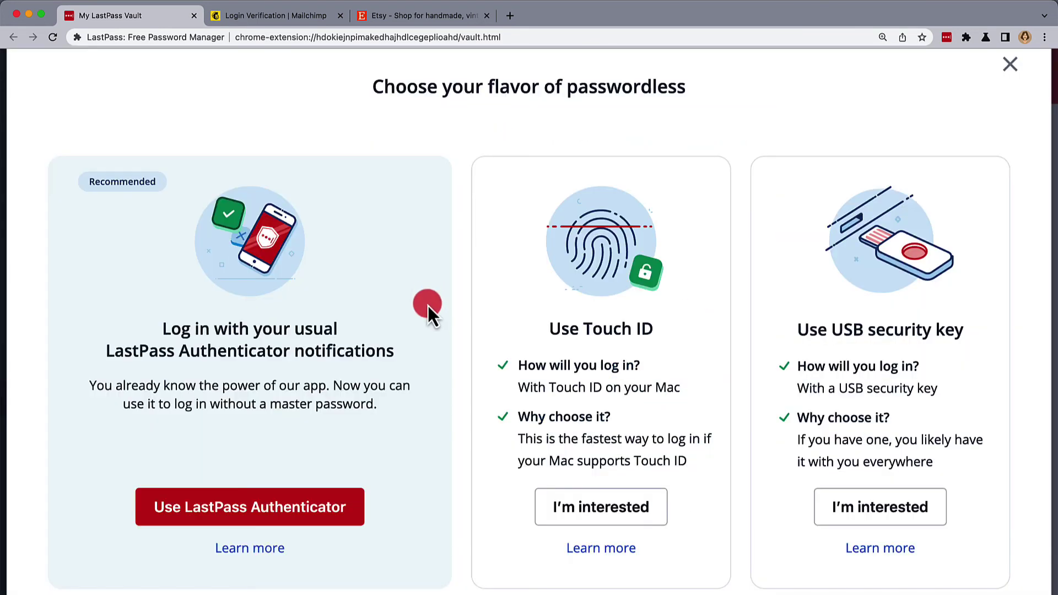
pyautogui.click(256, 507)
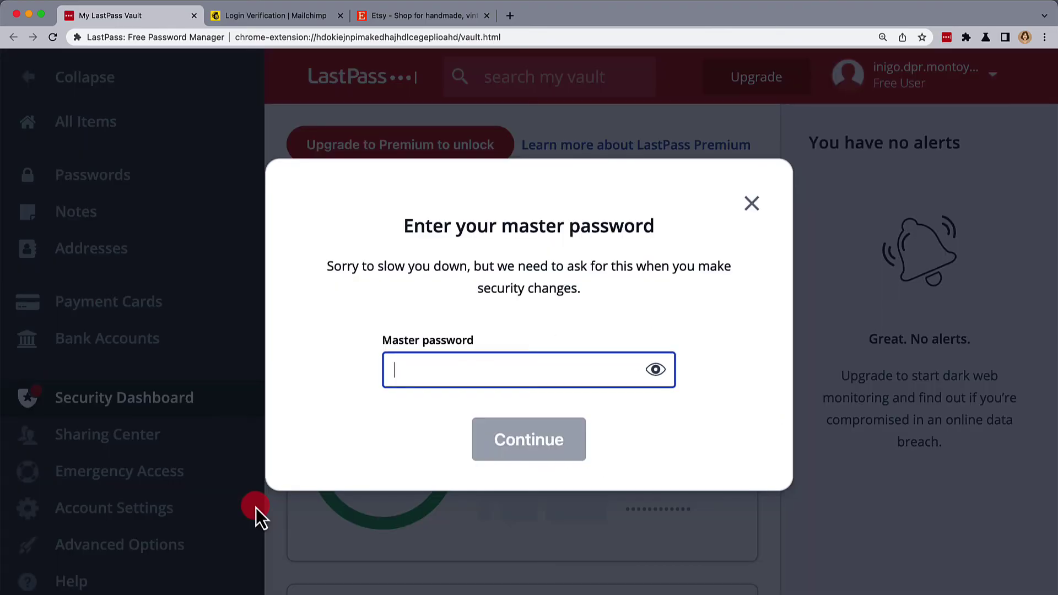
pyautogui.write('********')
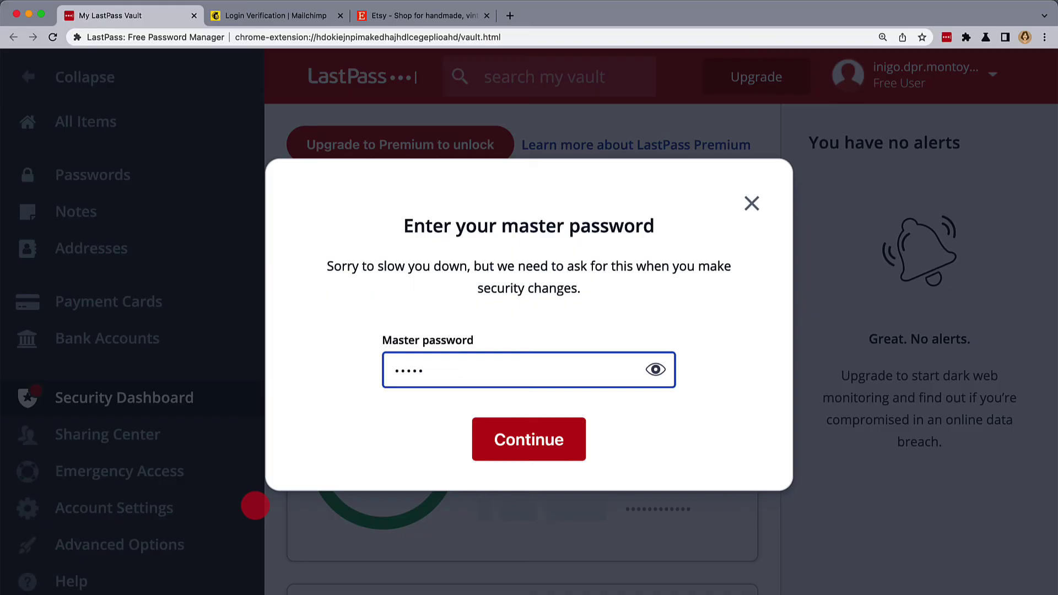
pyautogui.write('*********')
pyautogui.click(502, 454)
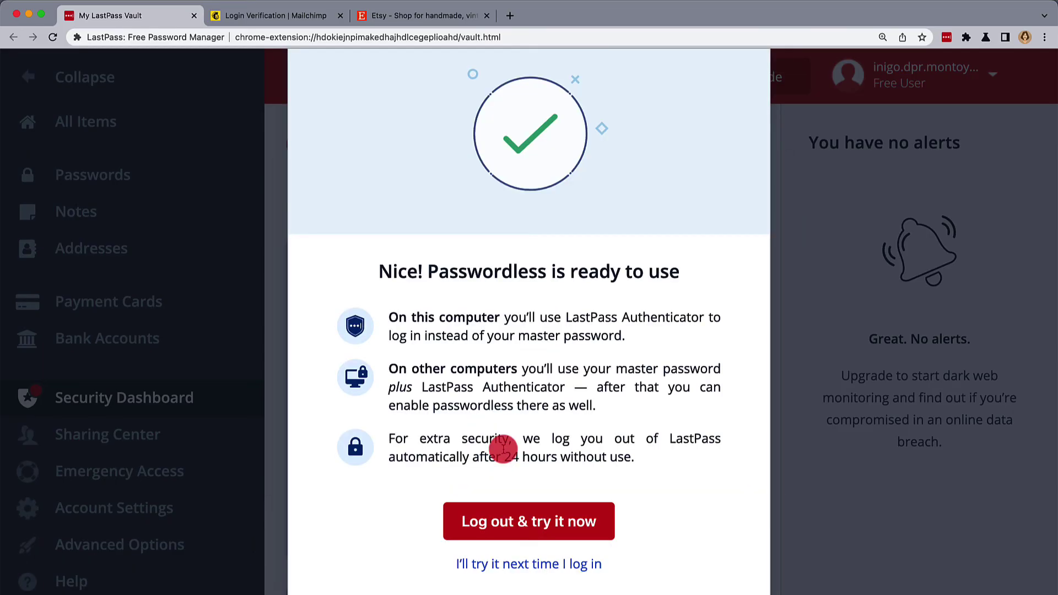
pyautogui.click(537, 521)
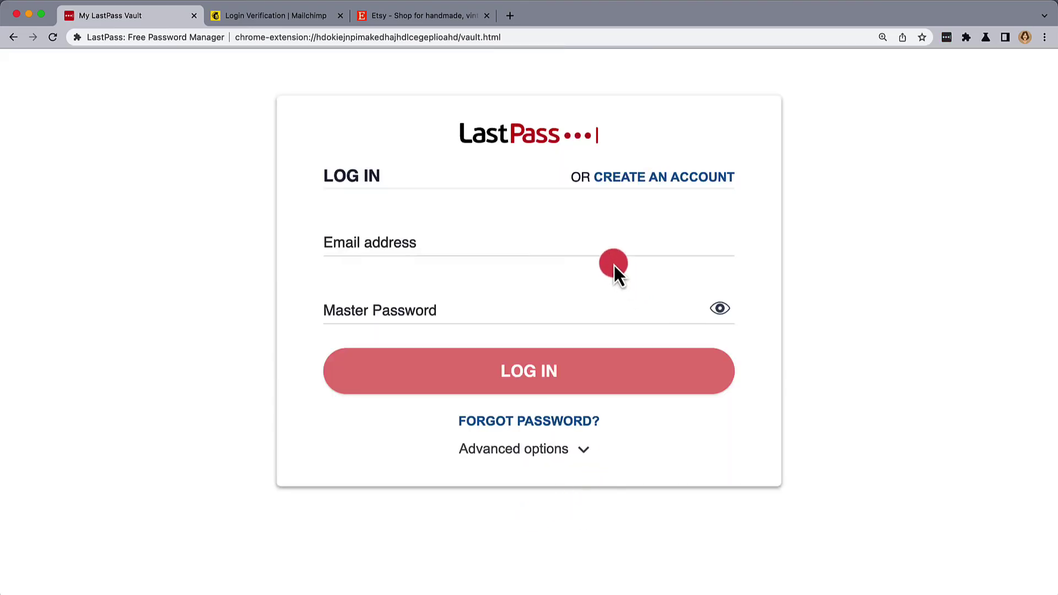
# - Log back in with the account email via LastPass Authenticator, then open Support Center from the account menu
pyautogui.click(614, 265)
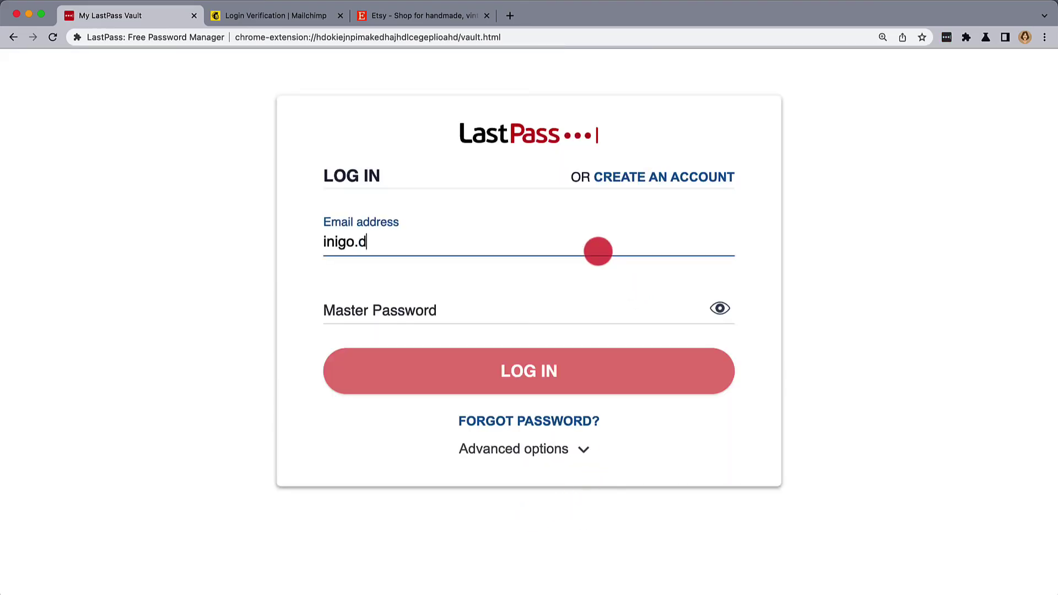
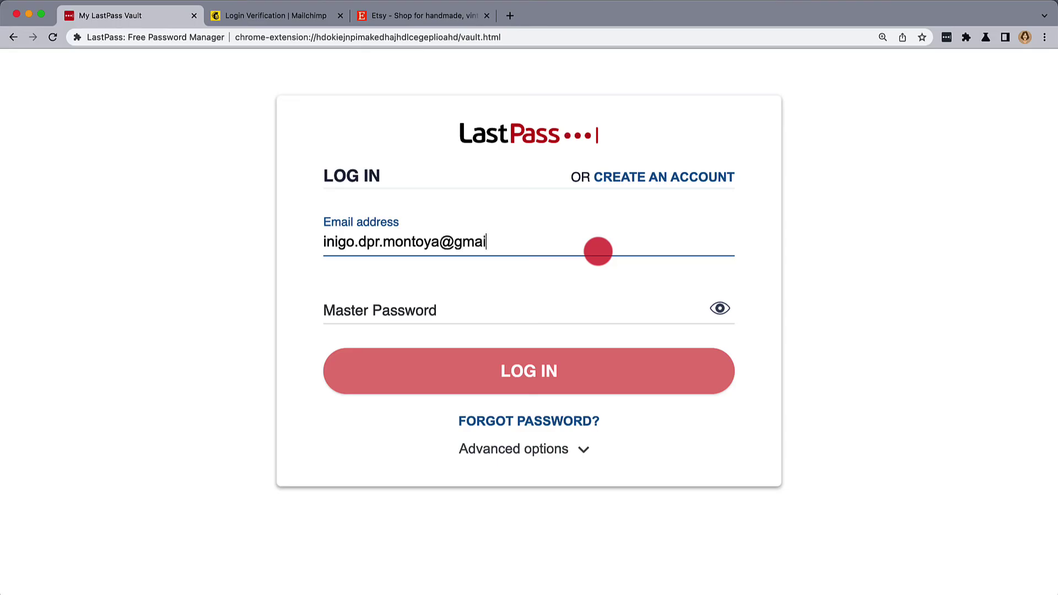
pyautogui.press('Tab')
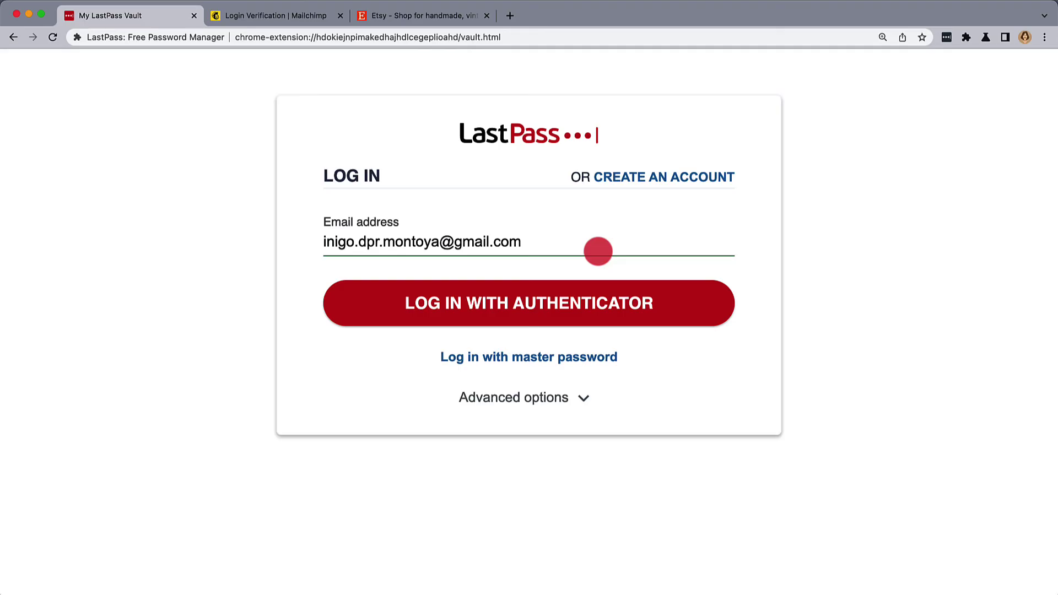
pyautogui.click(537, 302)
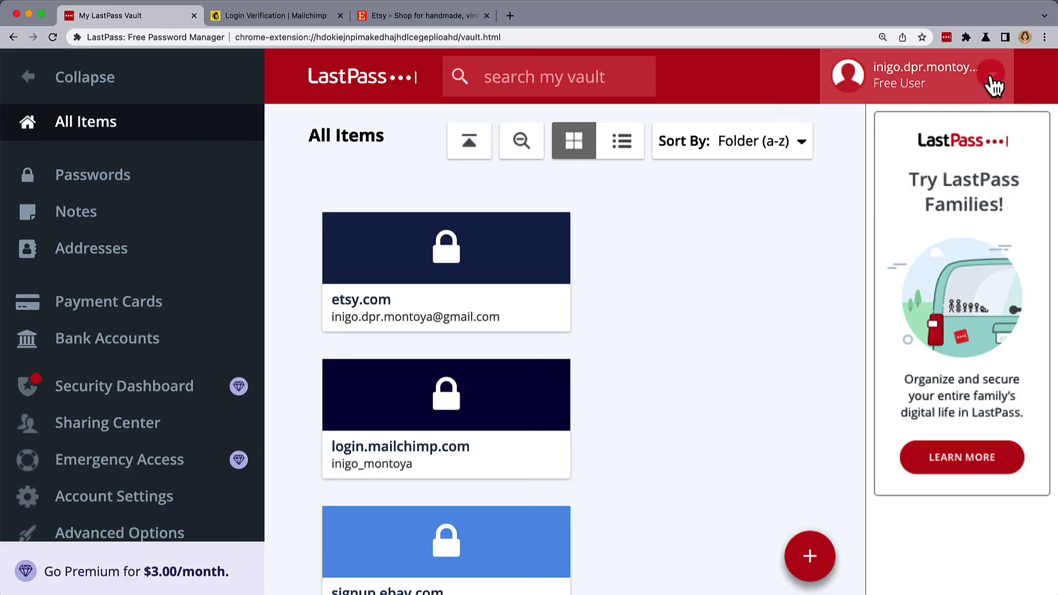
pyautogui.click(992, 77)
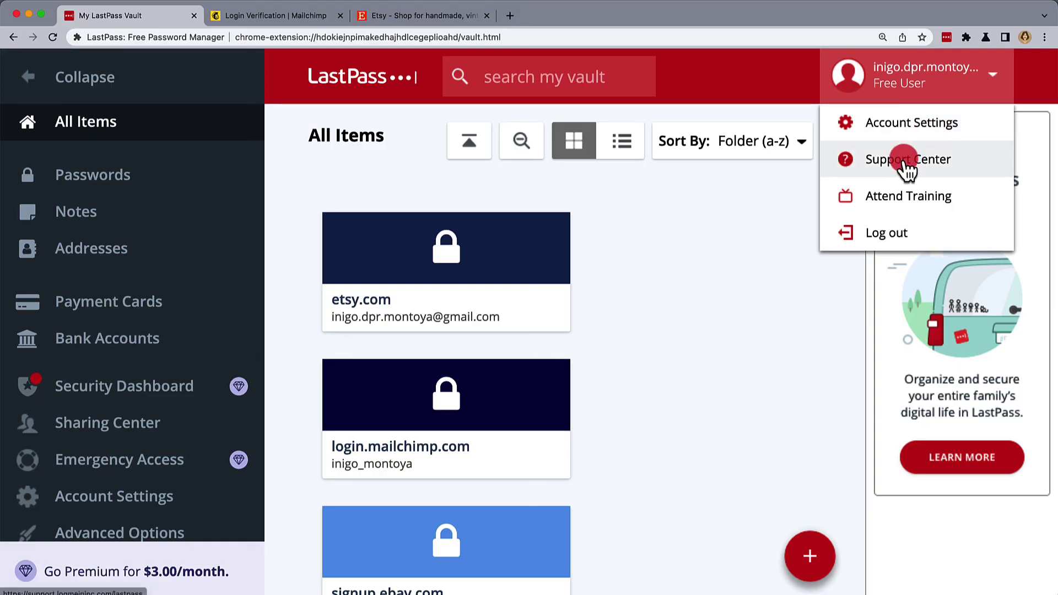
pyautogui.click(907, 165)
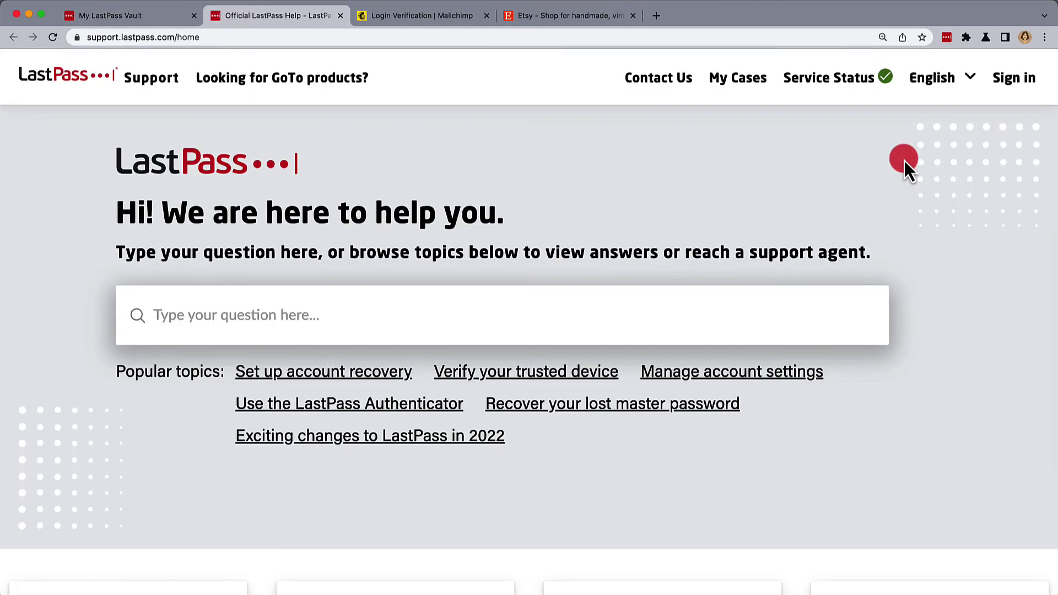